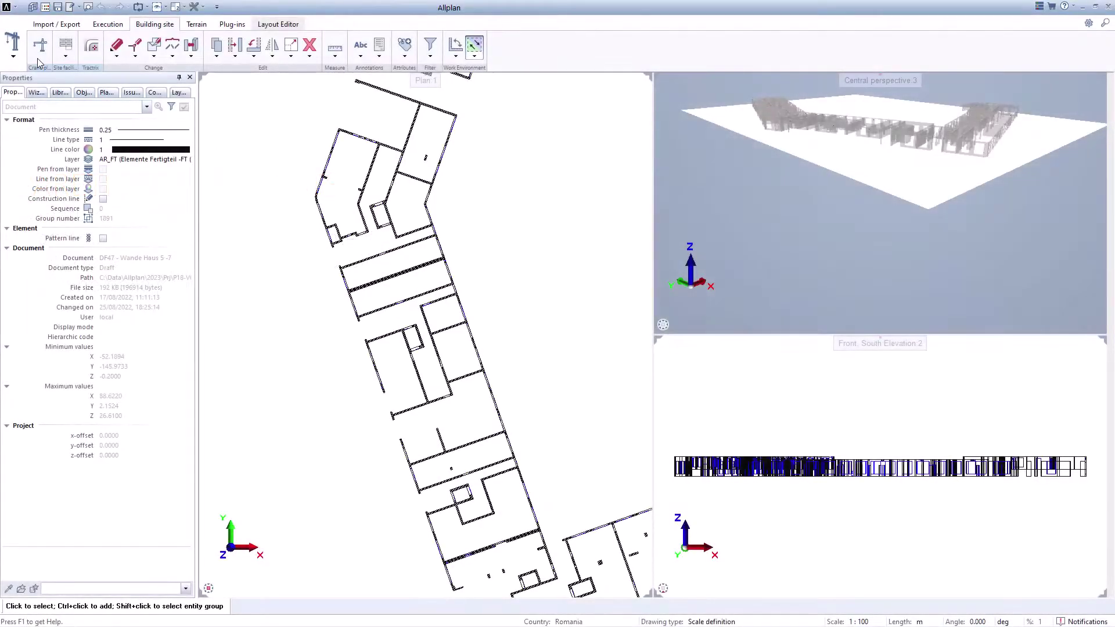
Place a tower crane beside the building, checking its reach circles in plan, and show the working roles.
click(40, 47)
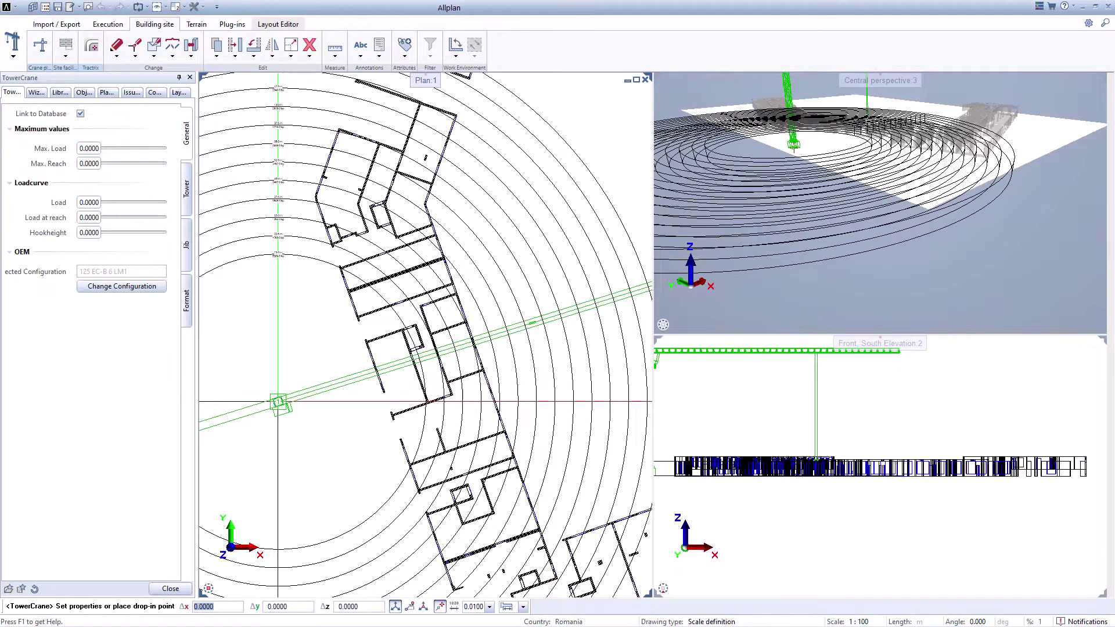
scroll(287, 233, up, 5)
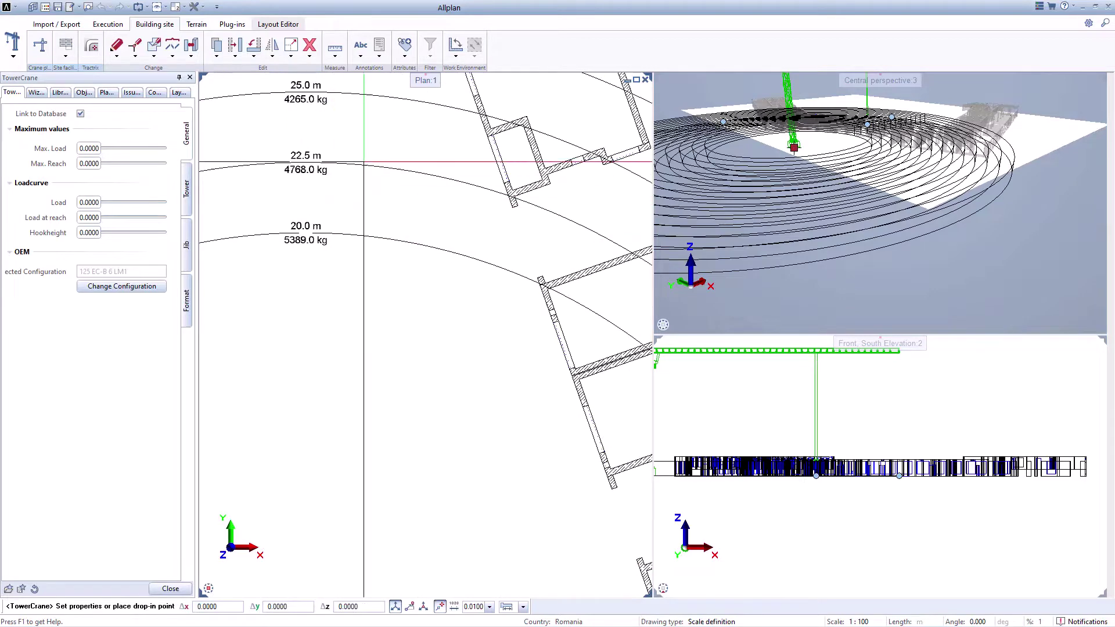
middle_drag(376, 196, 398, 378)
scroll(374, 413, down, 2)
scroll(373, 412, down, 2)
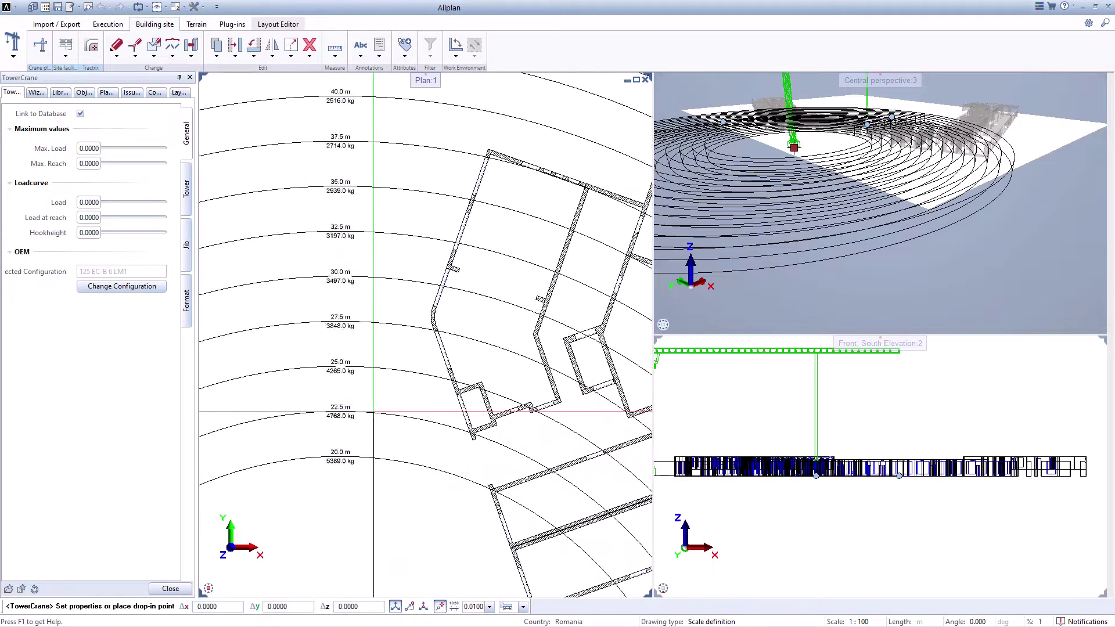
scroll(369, 456, up, 2)
scroll(320, 505, up, 2)
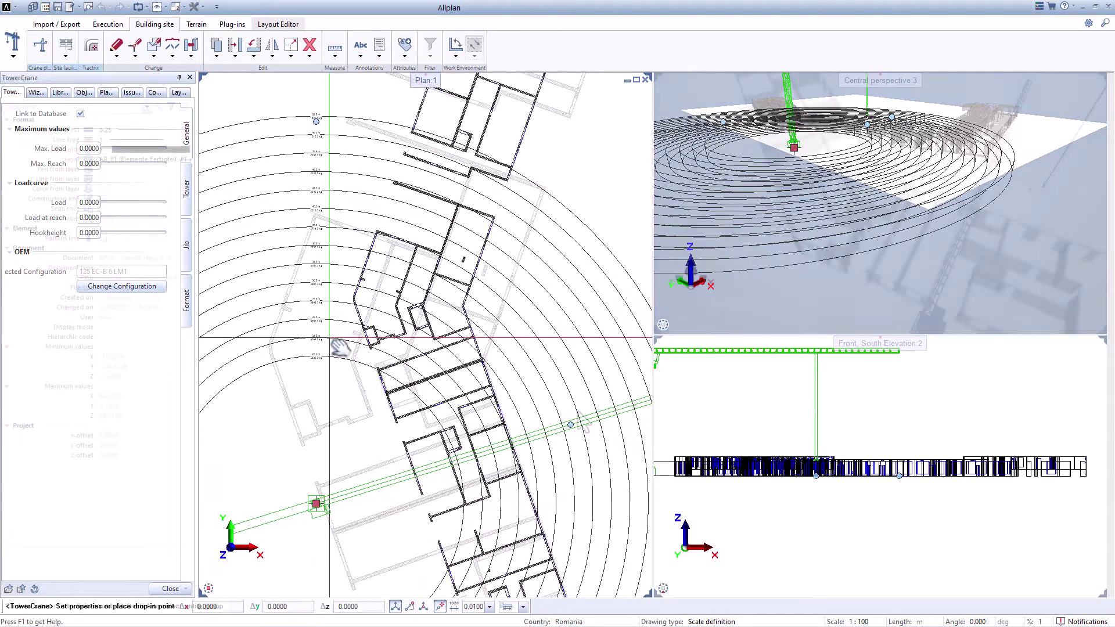
click(15, 53)
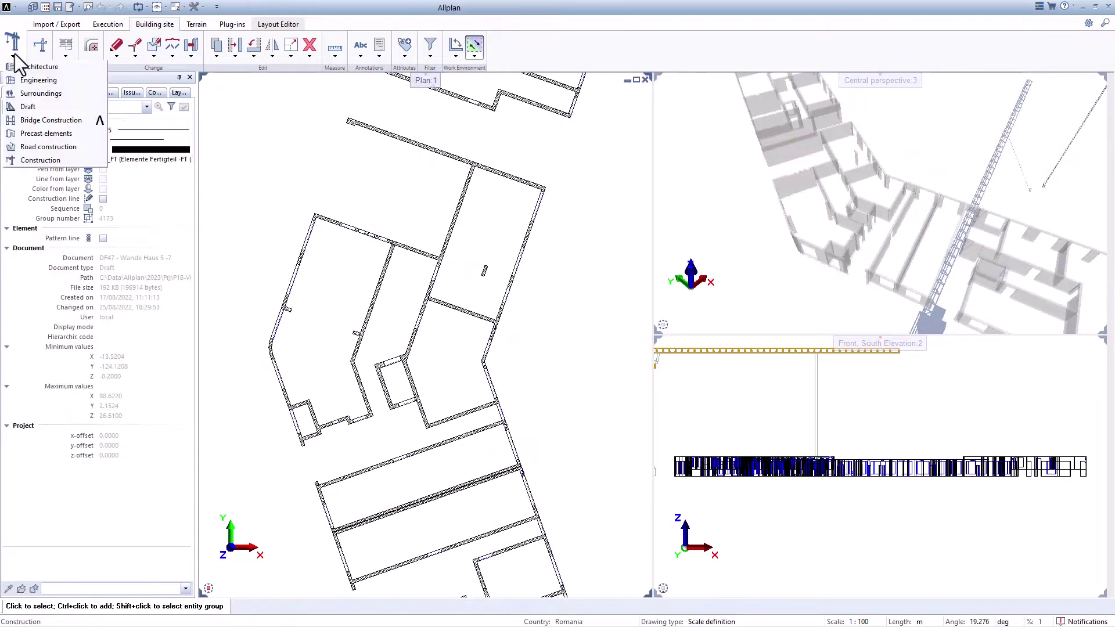
Under the Precast elements role, convert a polygon-enclosed group of walls into numbered precast walls.
click(32, 91)
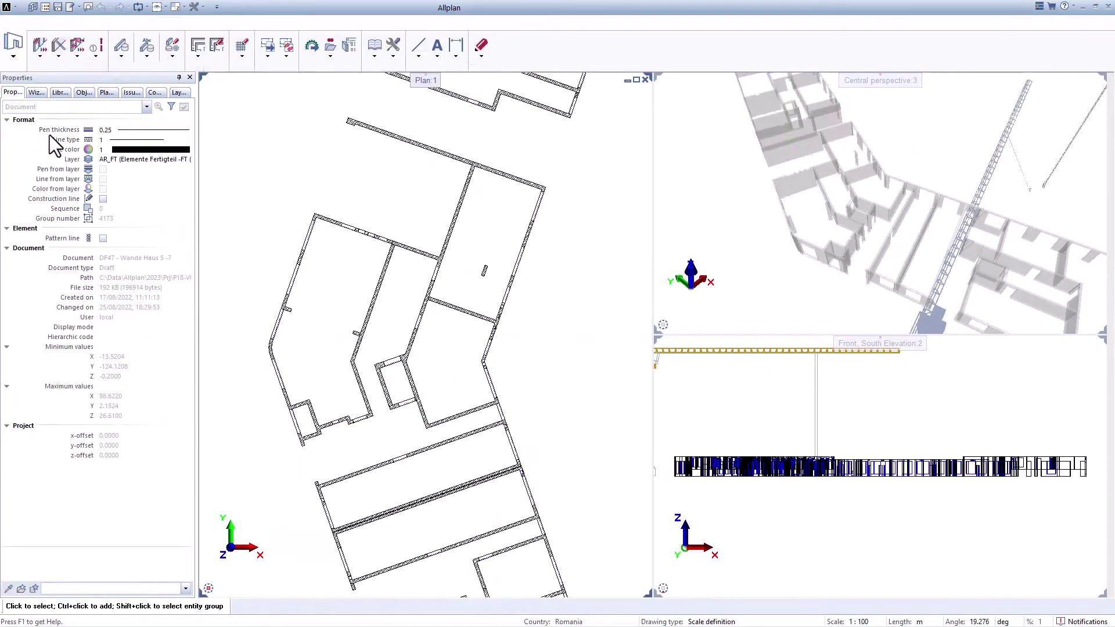
click(40, 57)
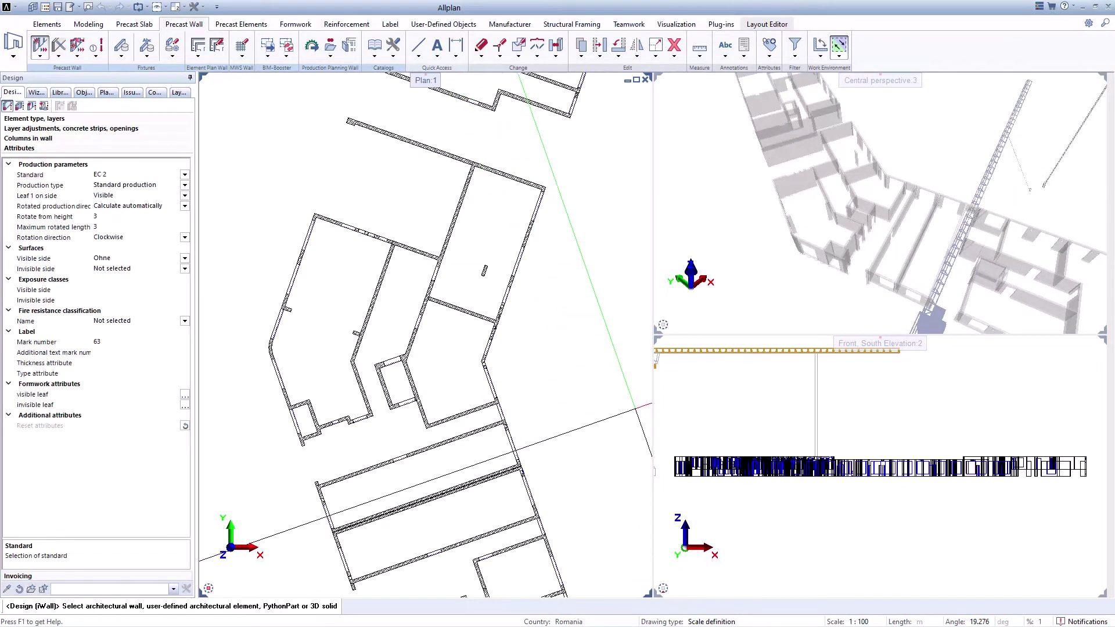
drag(619, 401, 200, 232)
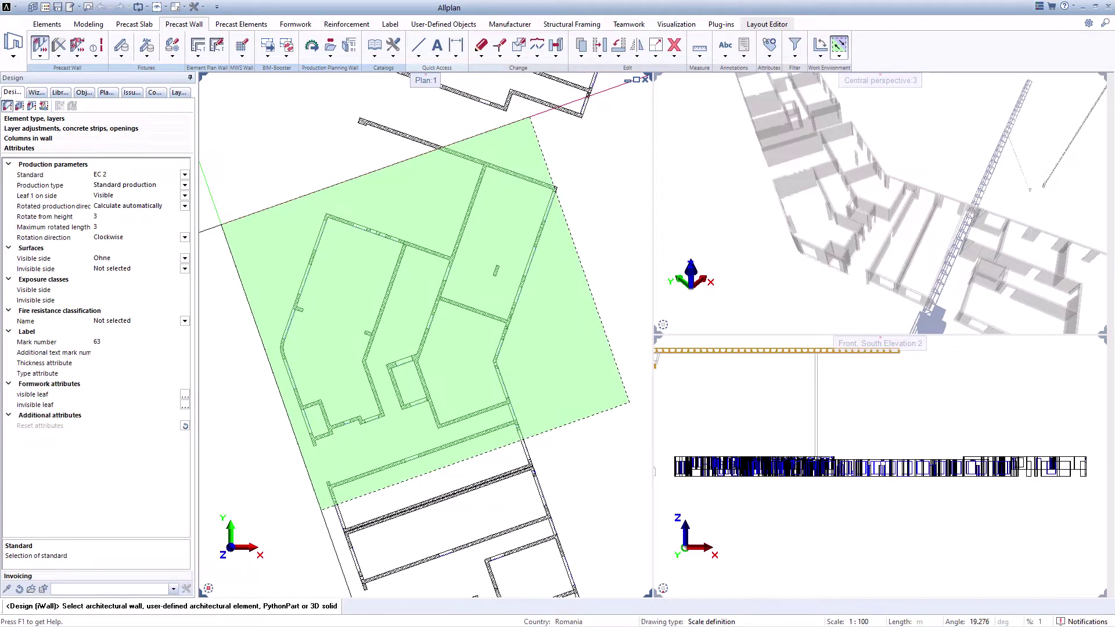
click(220, 224)
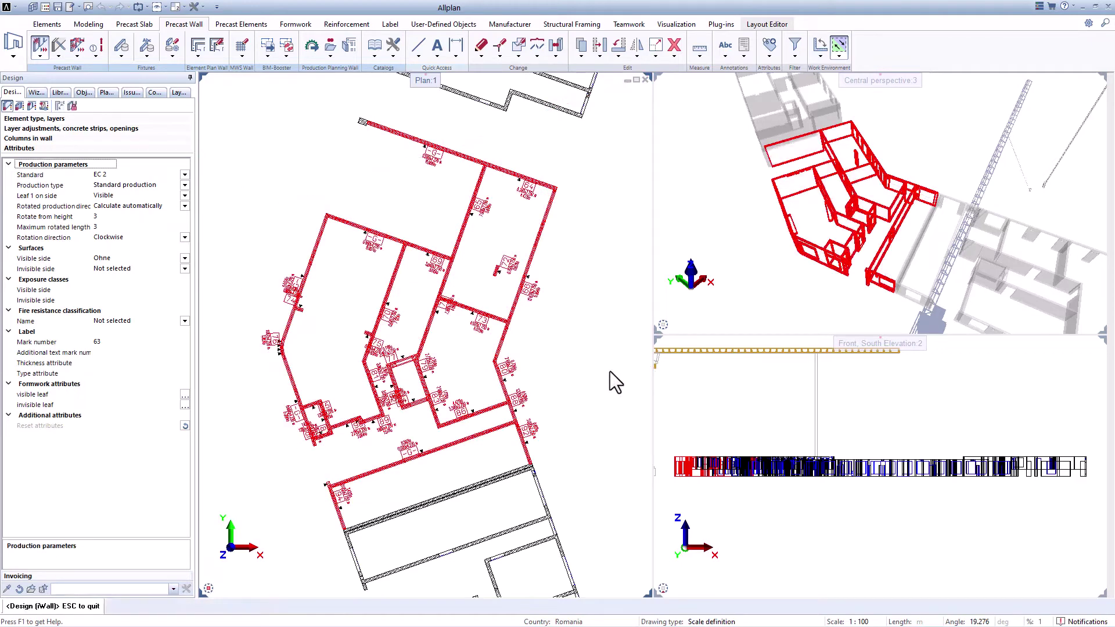
scroll(517, 401, up, 3)
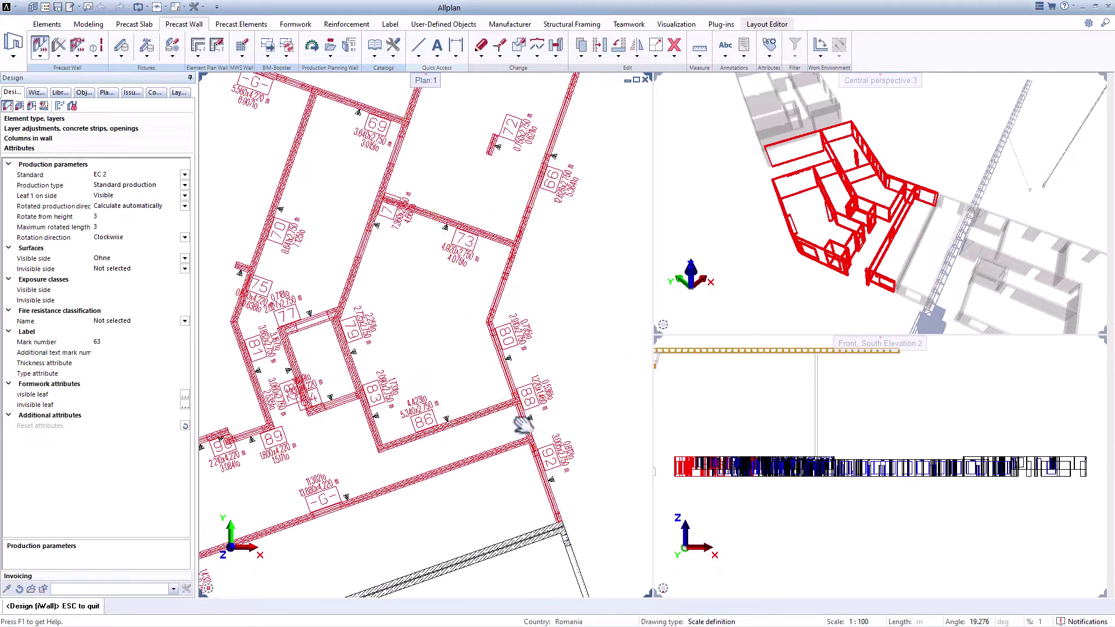
middle_drag(407, 336, 446, 380)
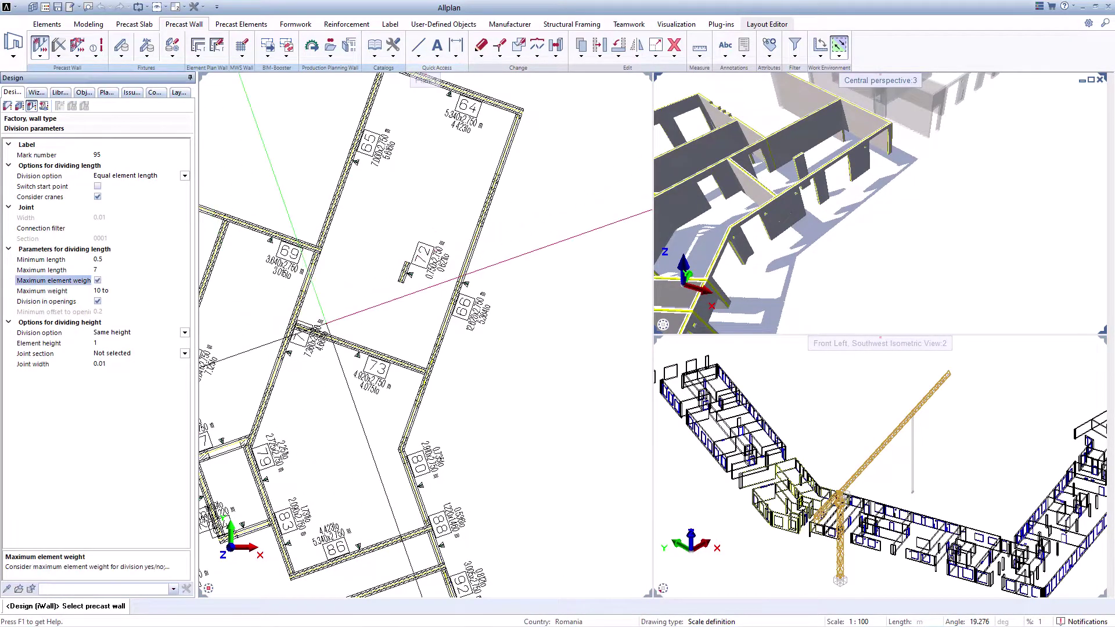
Re-divide walls 66 and 73 with Different height division into panels 98–102.
click(378, 296)
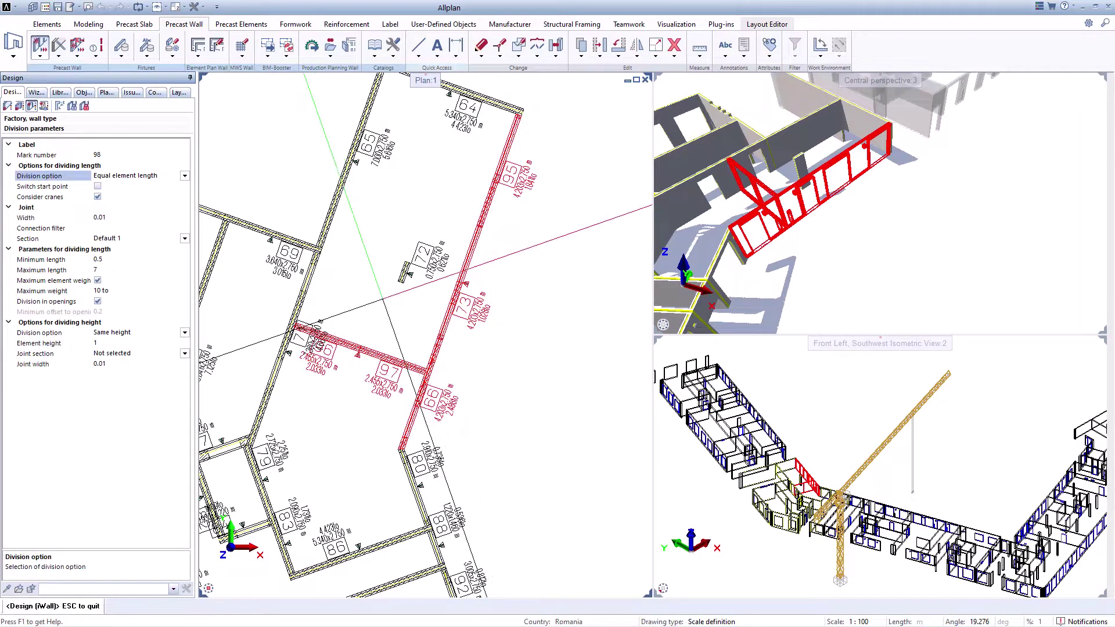
click(185, 333)
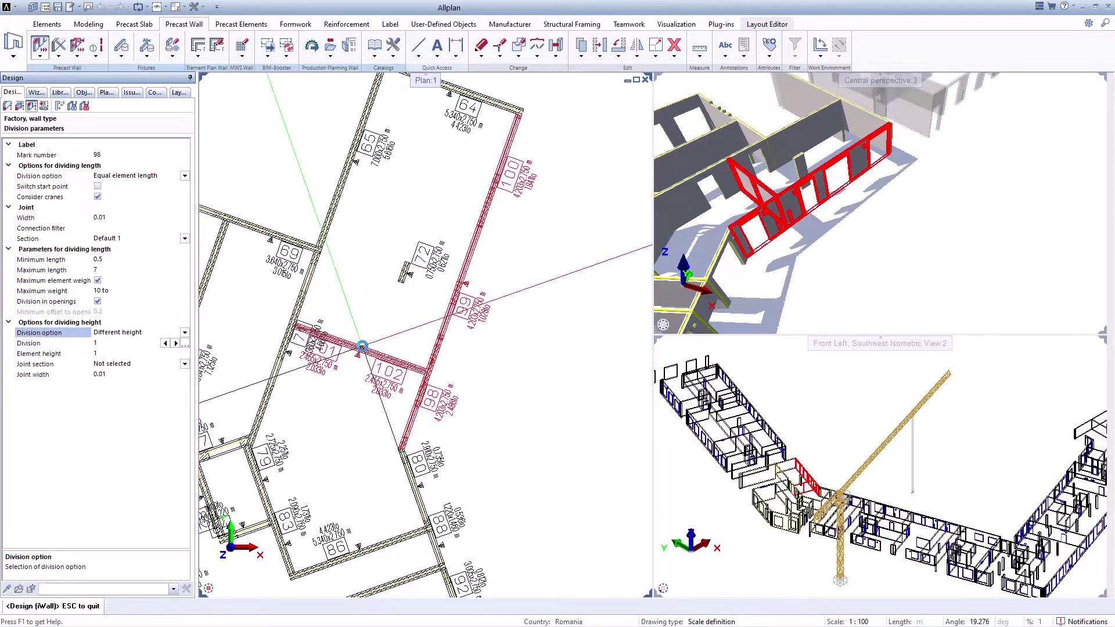
click(44, 108)
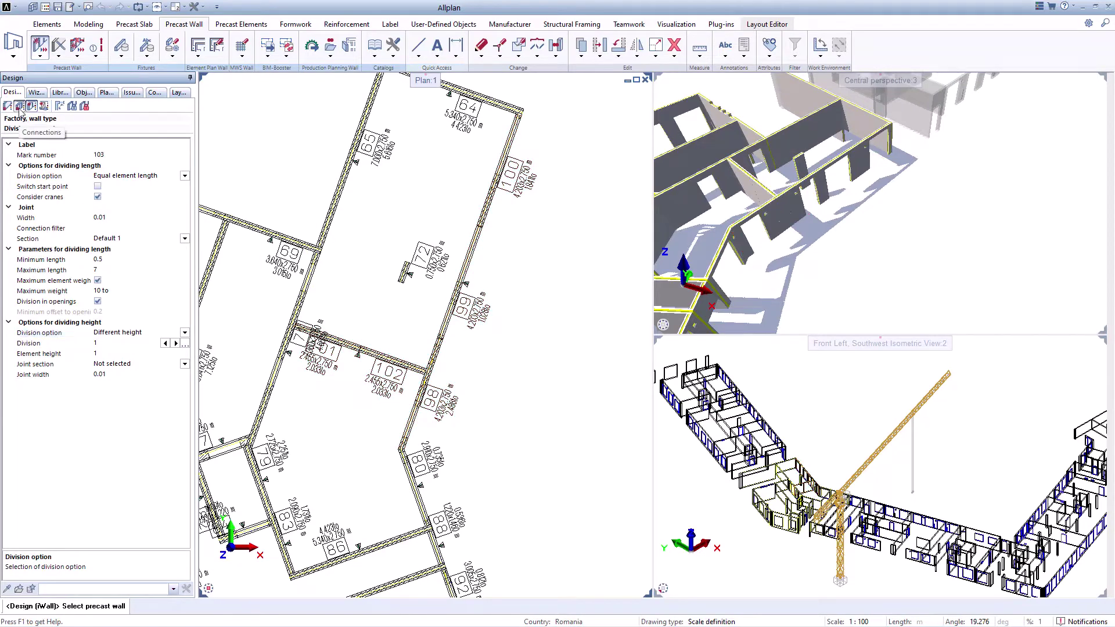
click(19, 107)
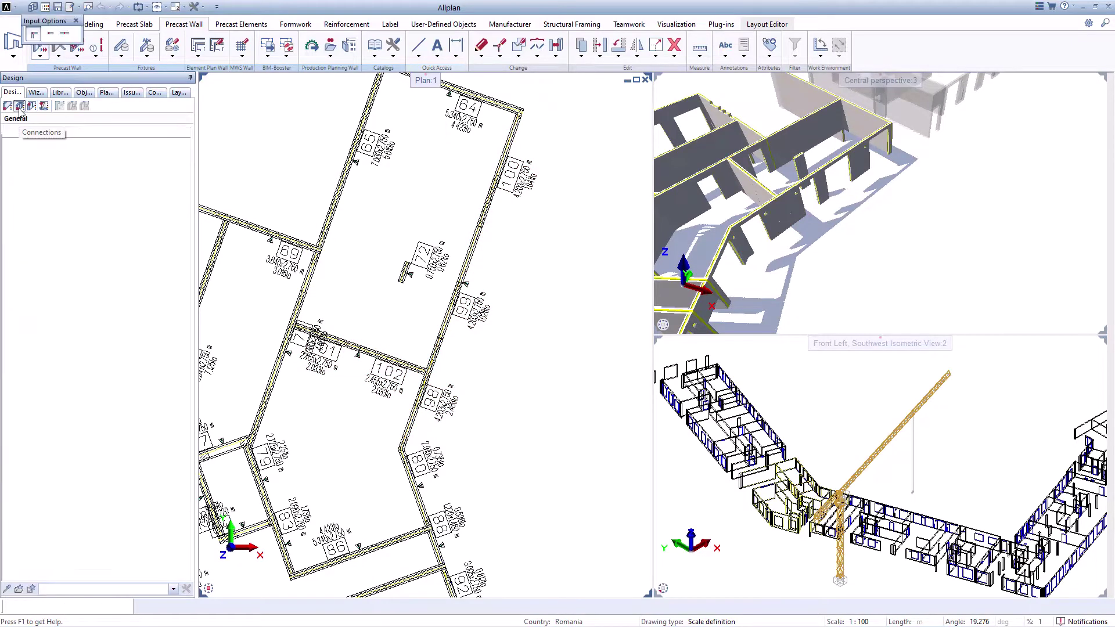
Place a mandatory joint at the wall corner, splitting it into panels 102 and 103.
click(68, 38)
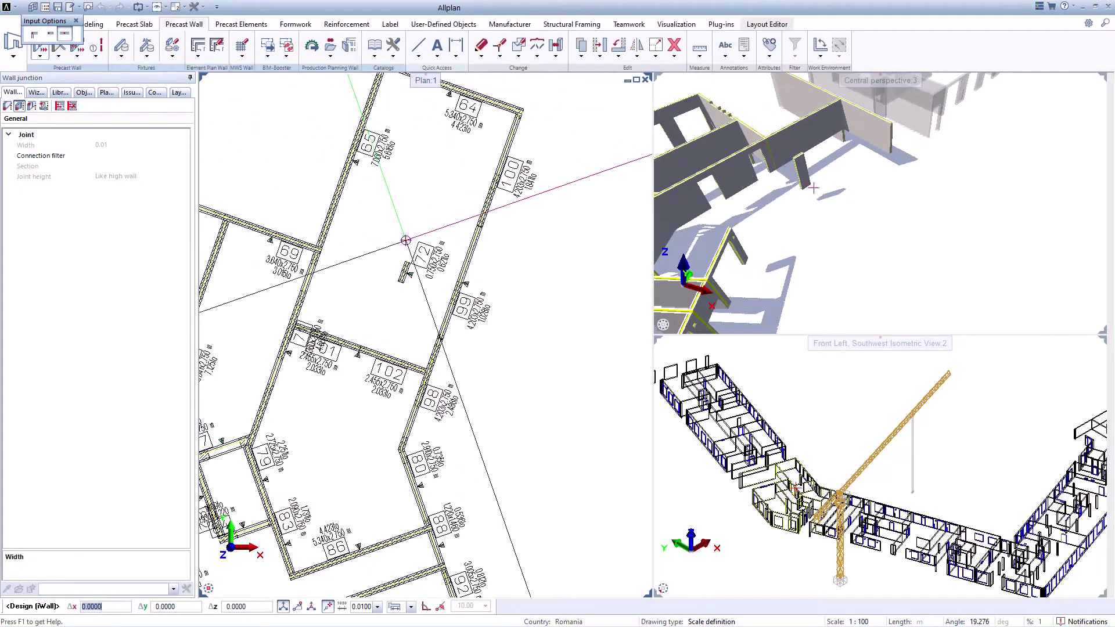
scroll(493, 198, up, 3)
scroll(491, 193, up, 2)
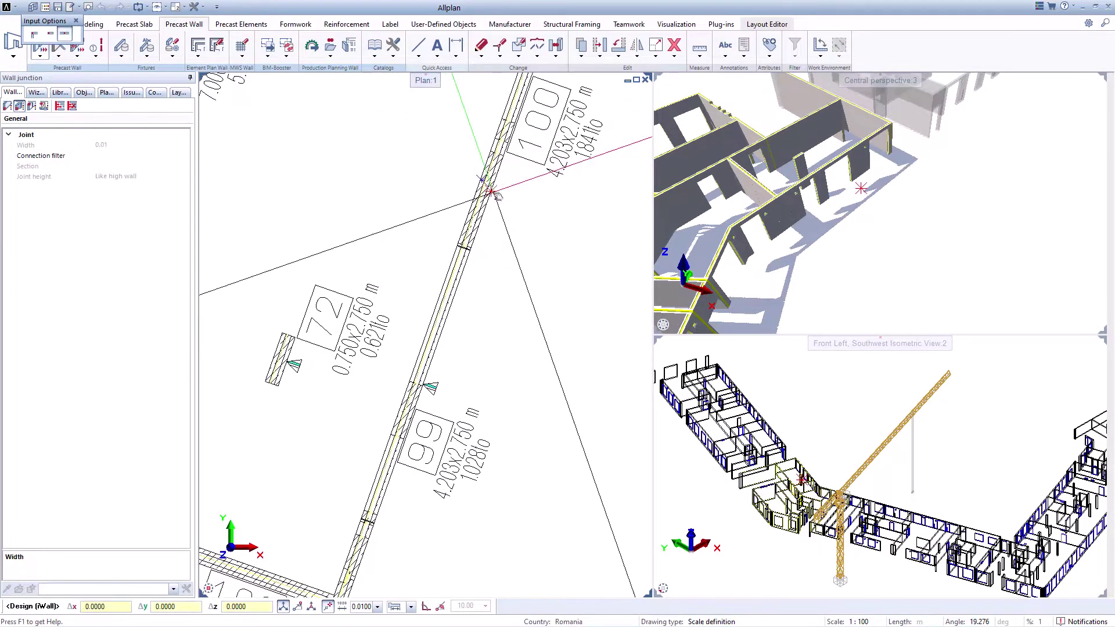
scroll(492, 195, down, 2)
scroll(338, 417, up, 2)
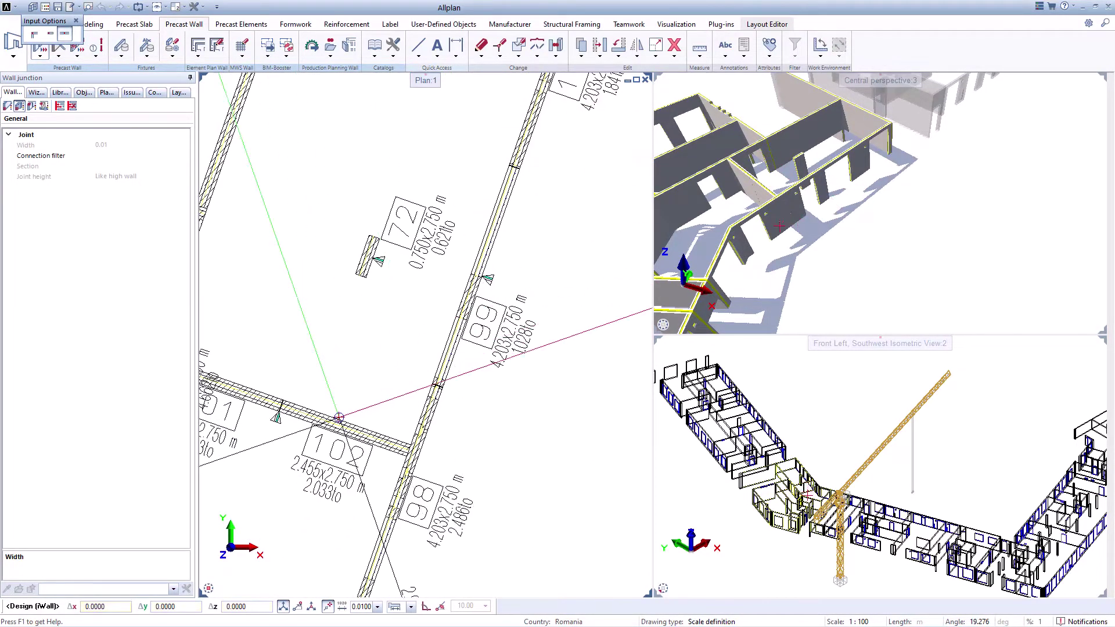
scroll(338, 417, up, 2)
click(365, 425)
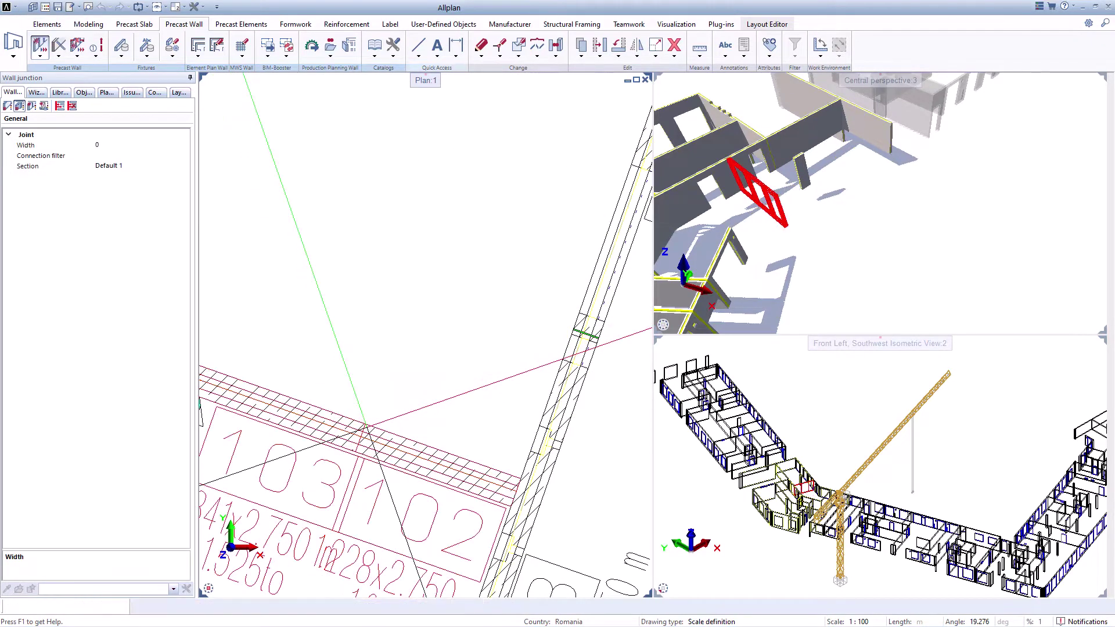
scroll(363, 418, down, 1)
scroll(359, 406, down, 1)
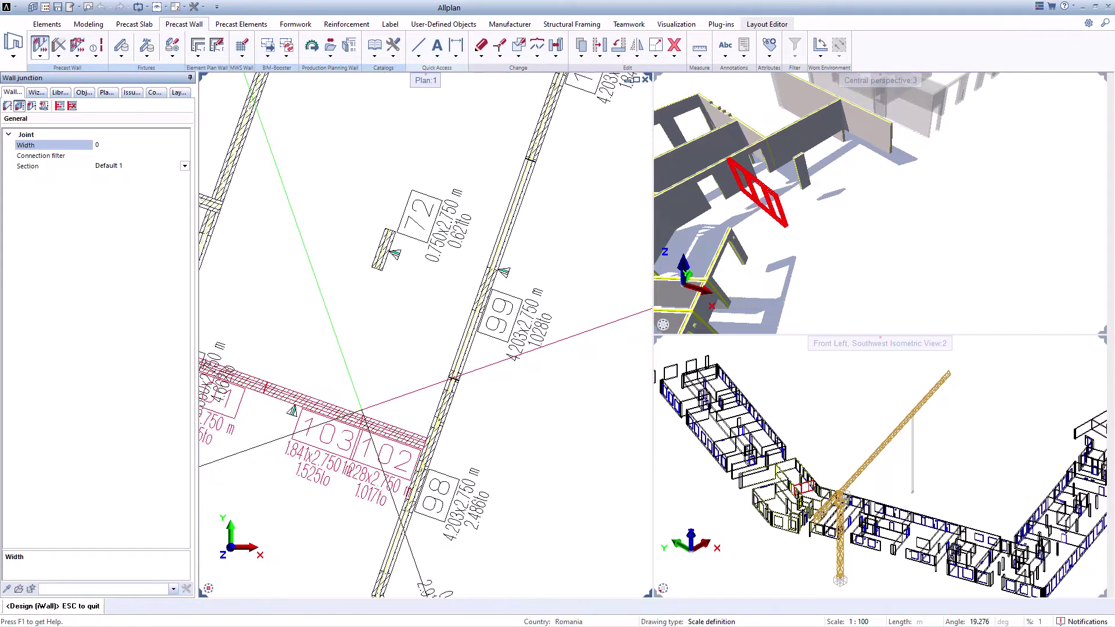
scroll(358, 407, down, 1)
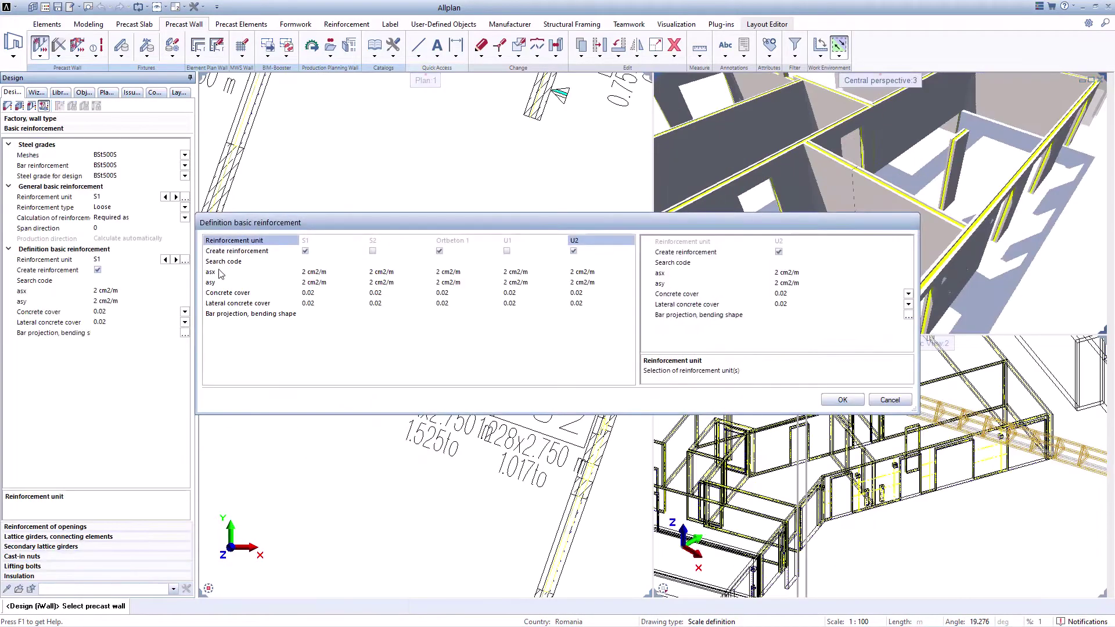
Set the right bending shape to Type 1 and generate lattice-girder reinforcement in panels 102 and 103.
click(909, 316)
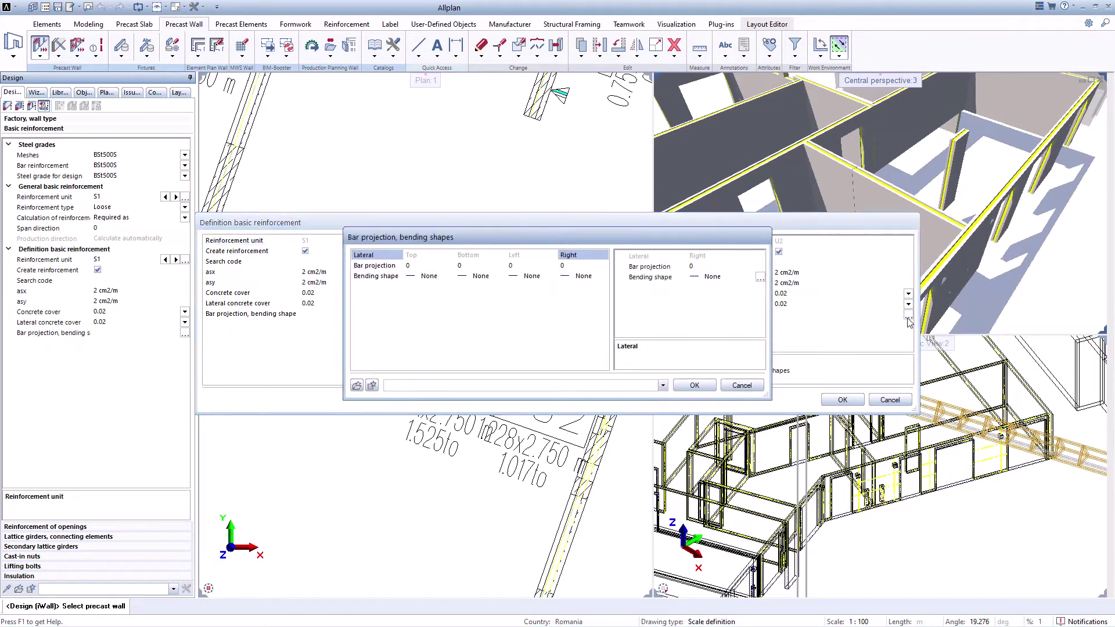
click(760, 278)
click(422, 103)
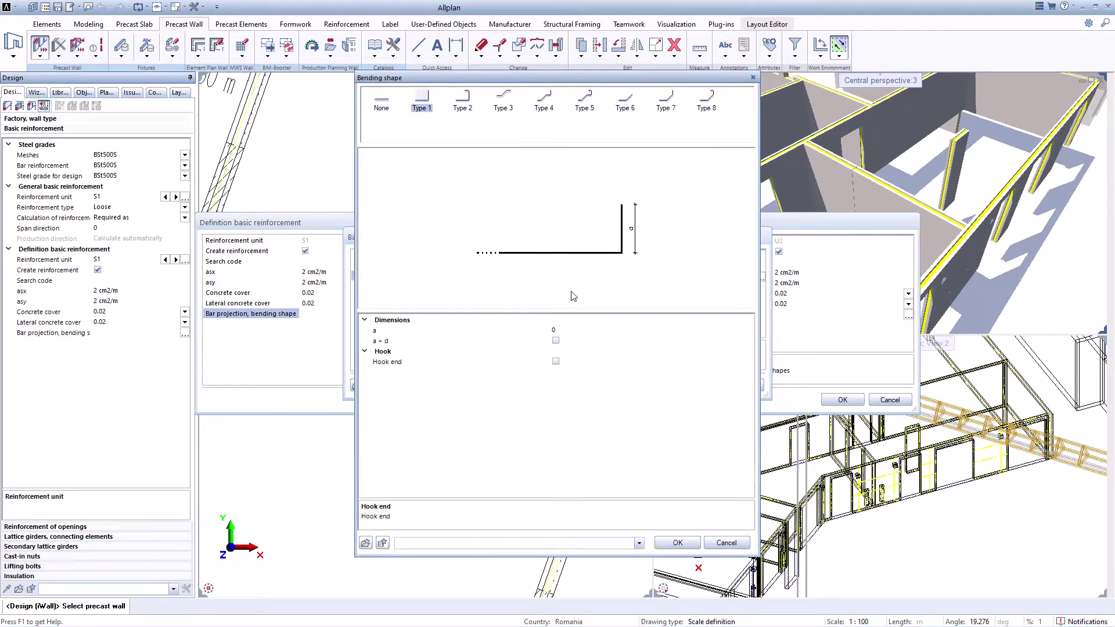
click(675, 543)
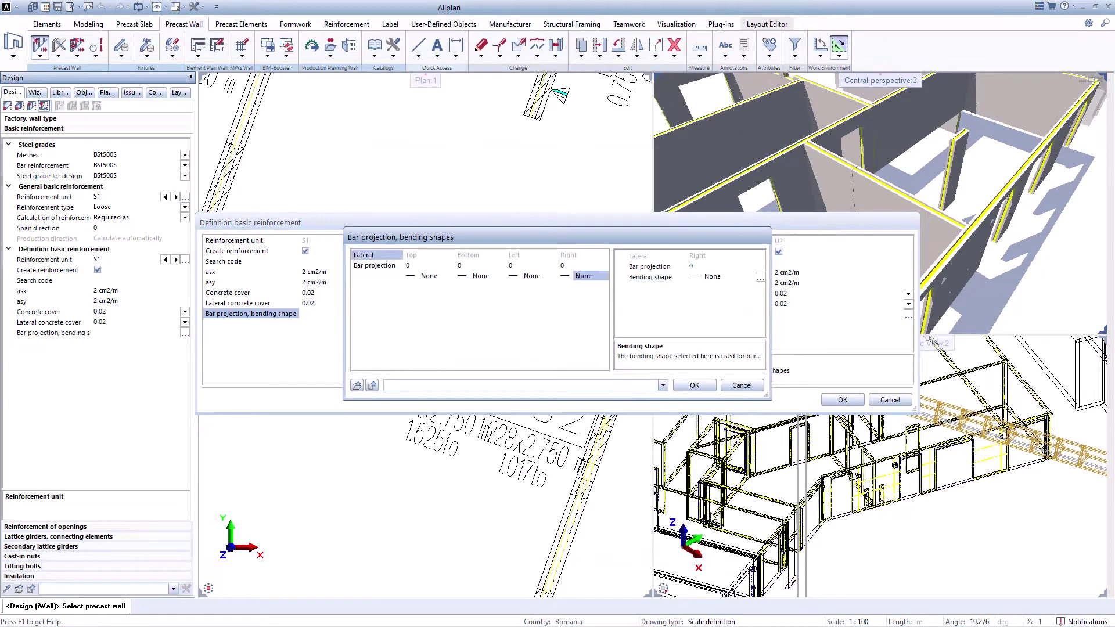
click(708, 386)
click(843, 399)
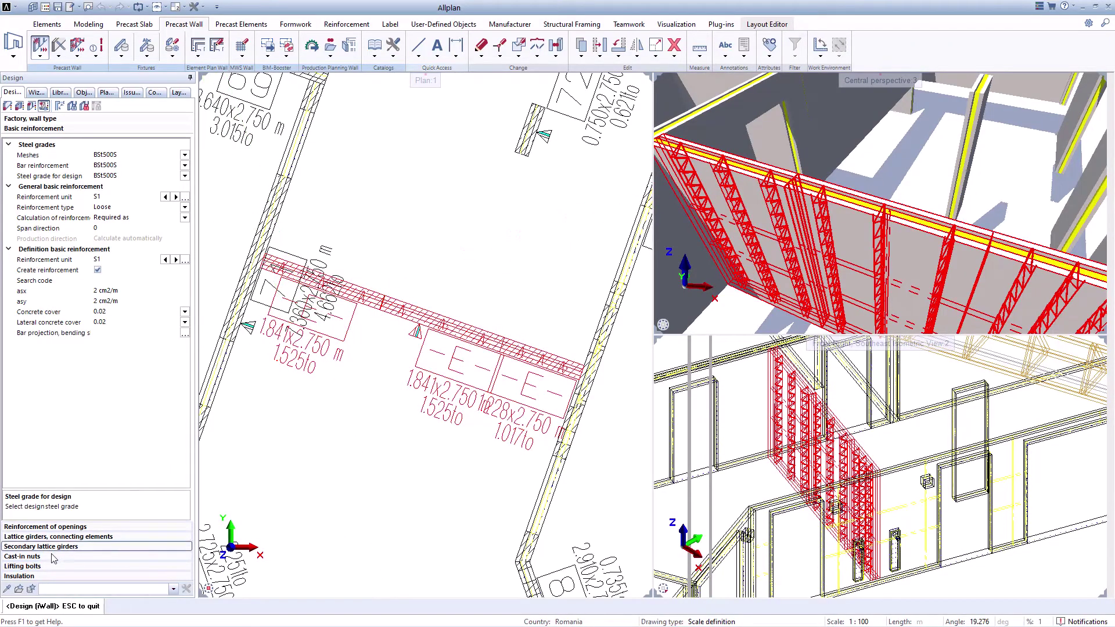
Enable lifting bolts with 4 per element, reviewing the lifting bolt type table.
click(36, 567)
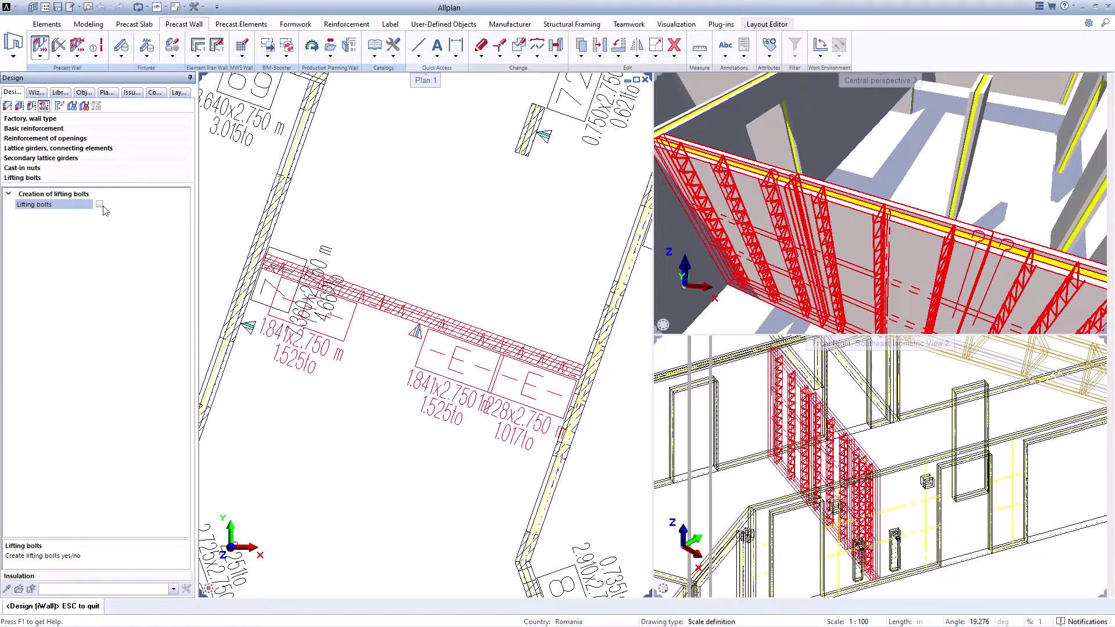
click(99, 205)
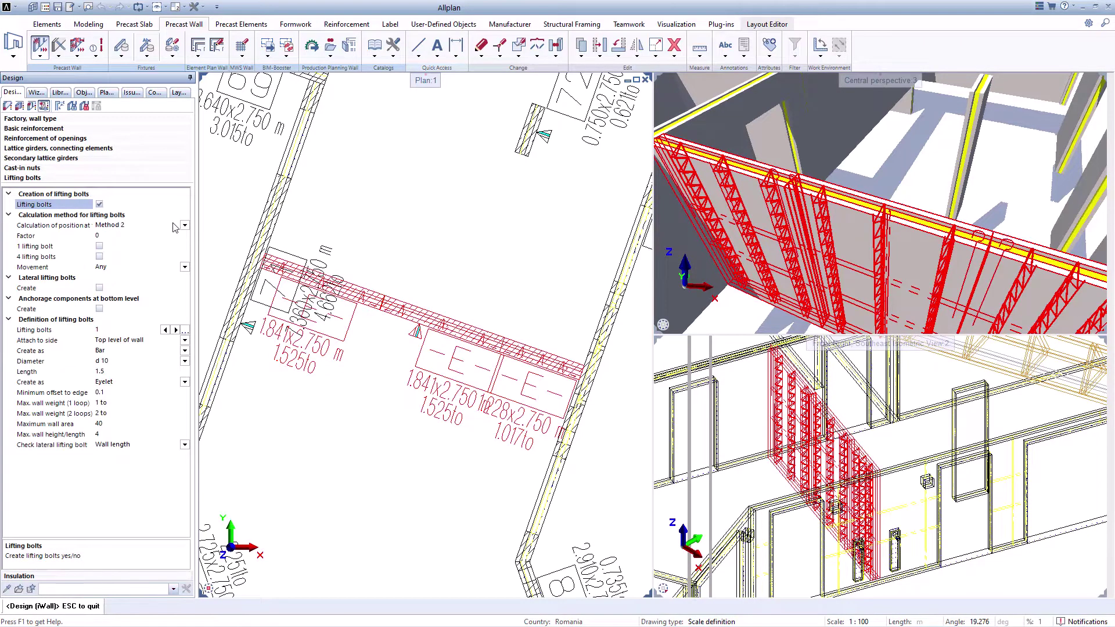
click(99, 257)
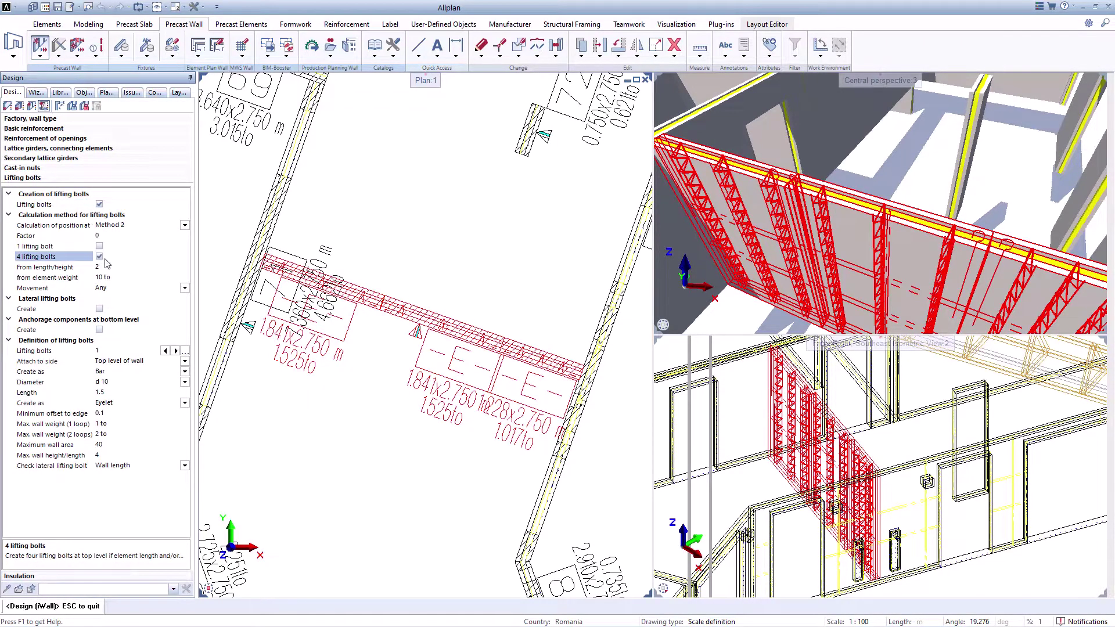
scroll(339, 322, up, 2)
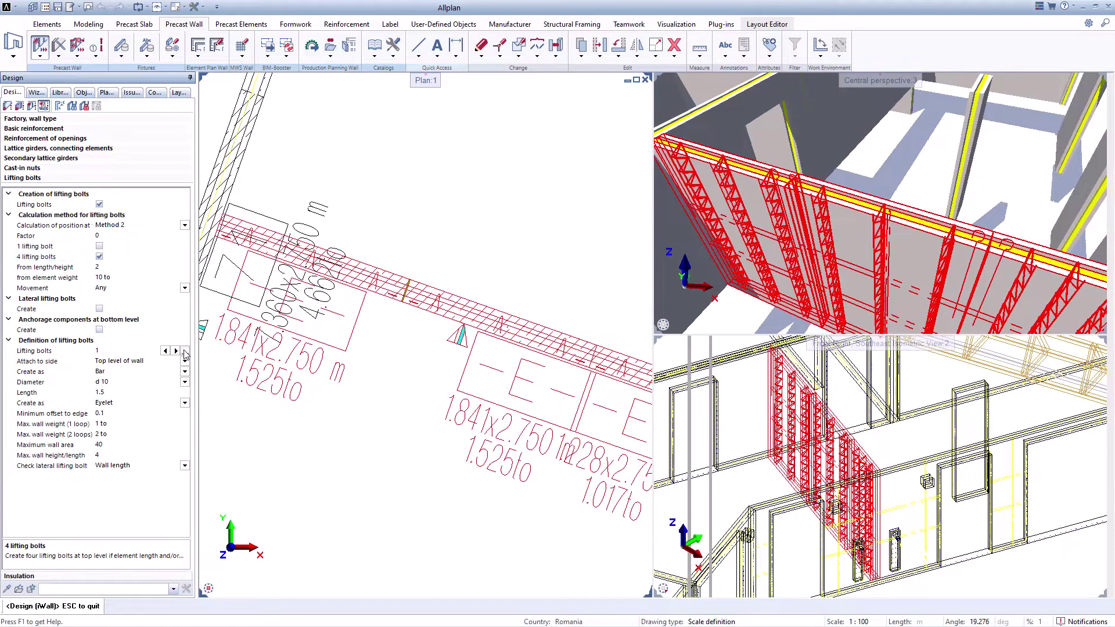
click(184, 351)
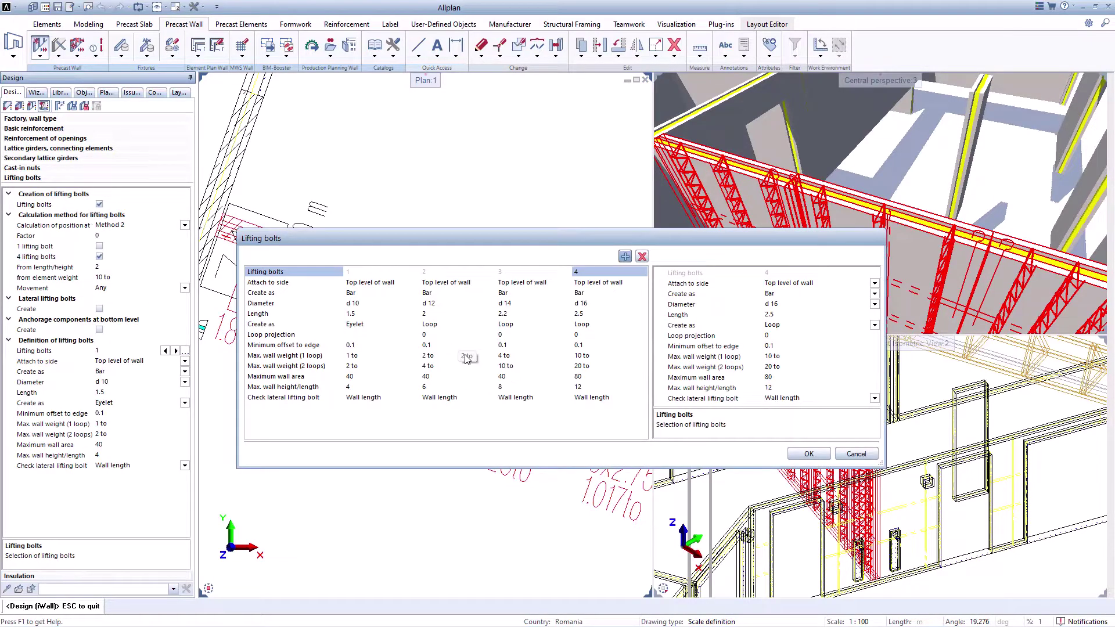
click(809, 454)
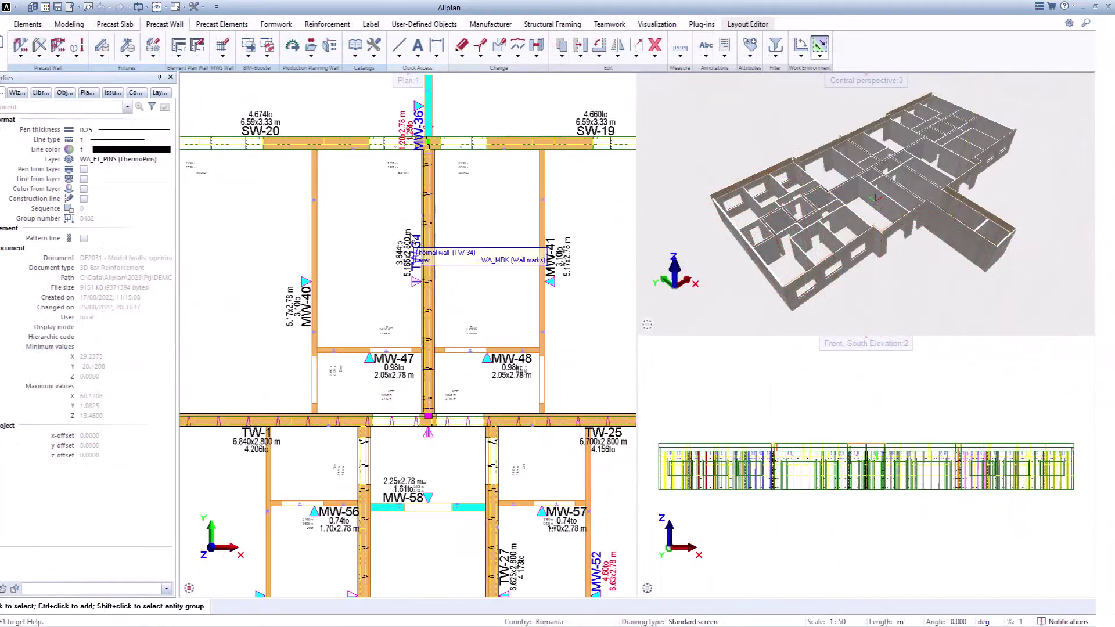
click(179, 55)
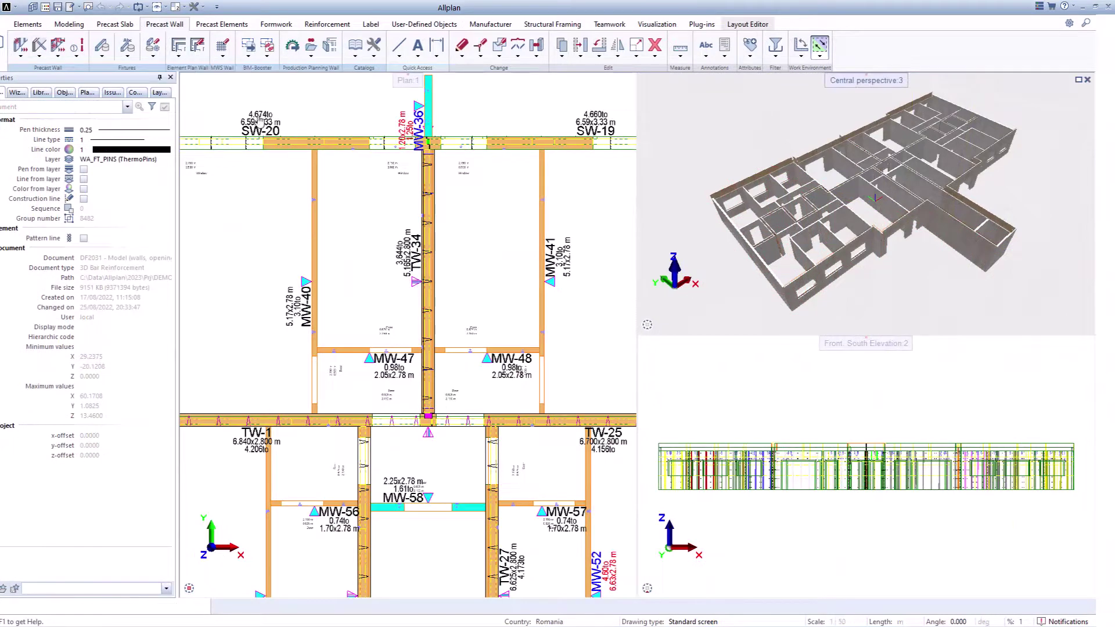
click(438, 244)
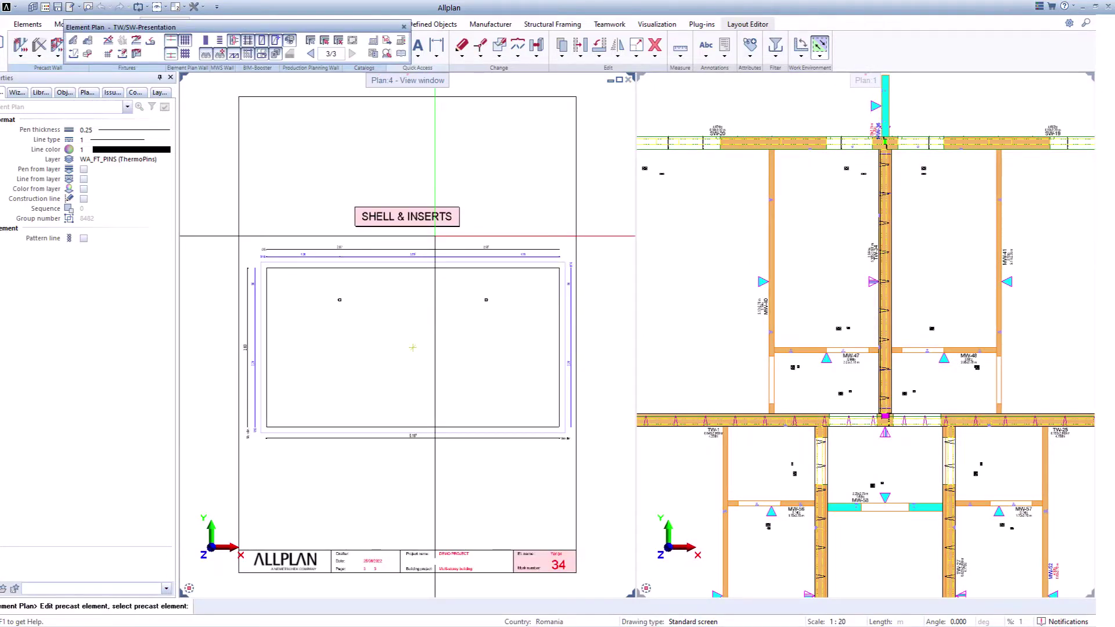
click(339, 59)
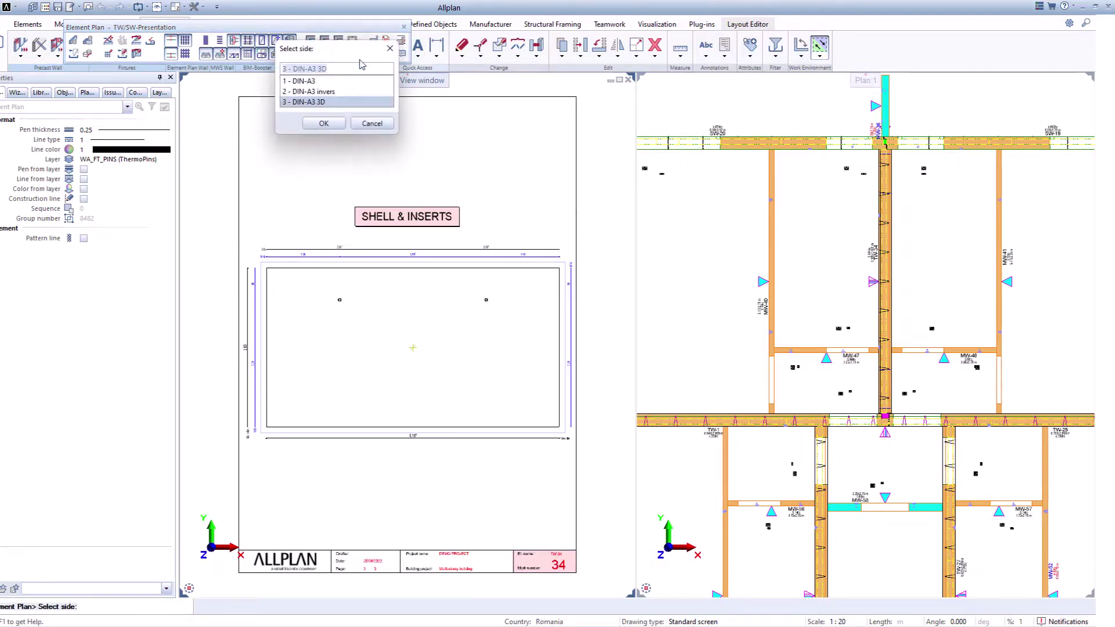
double_click(348, 83)
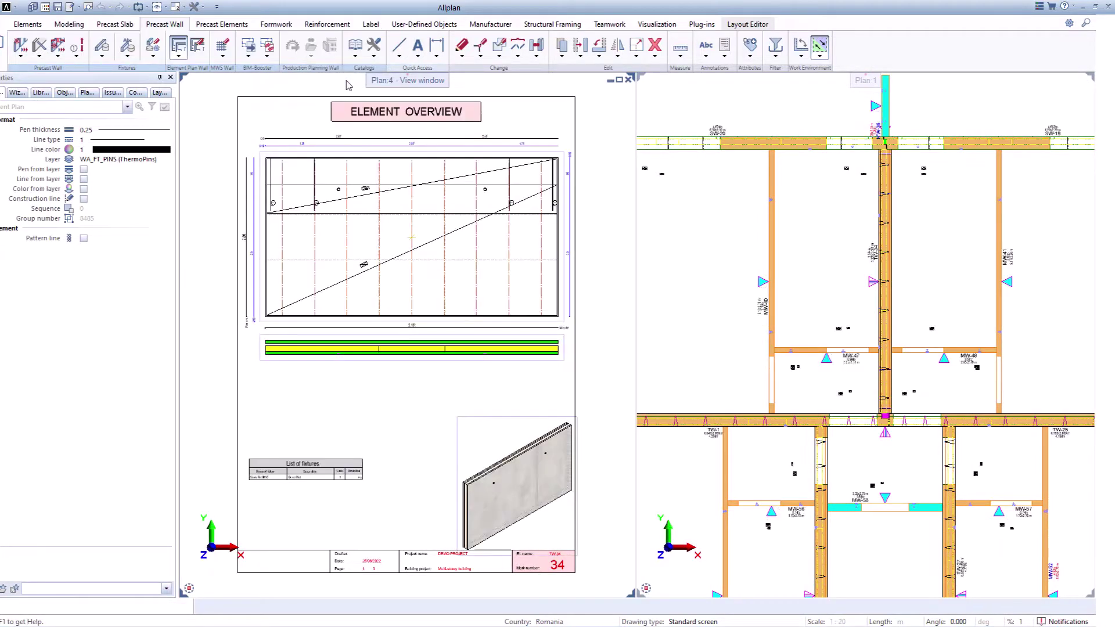
scroll(416, 392, up, 3)
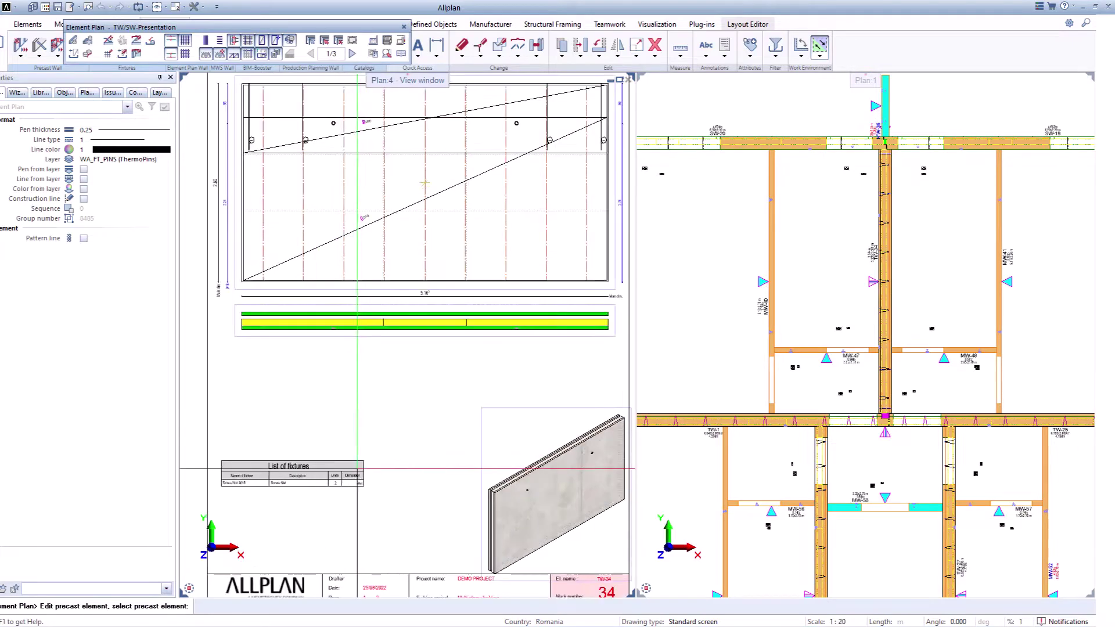
scroll(433, 392, up, 1)
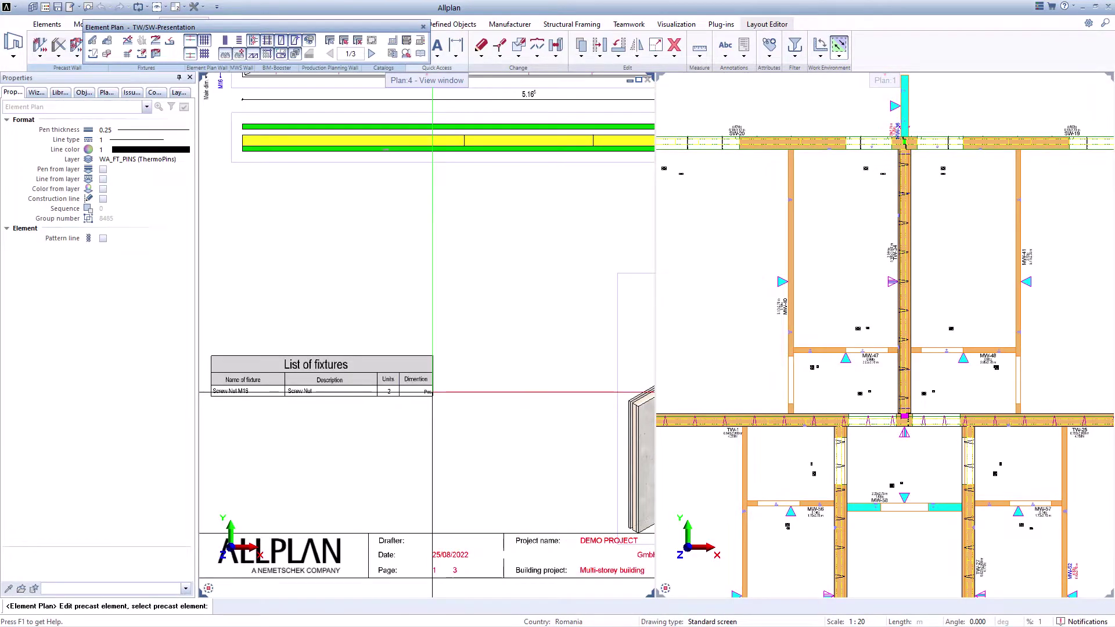
click(372, 54)
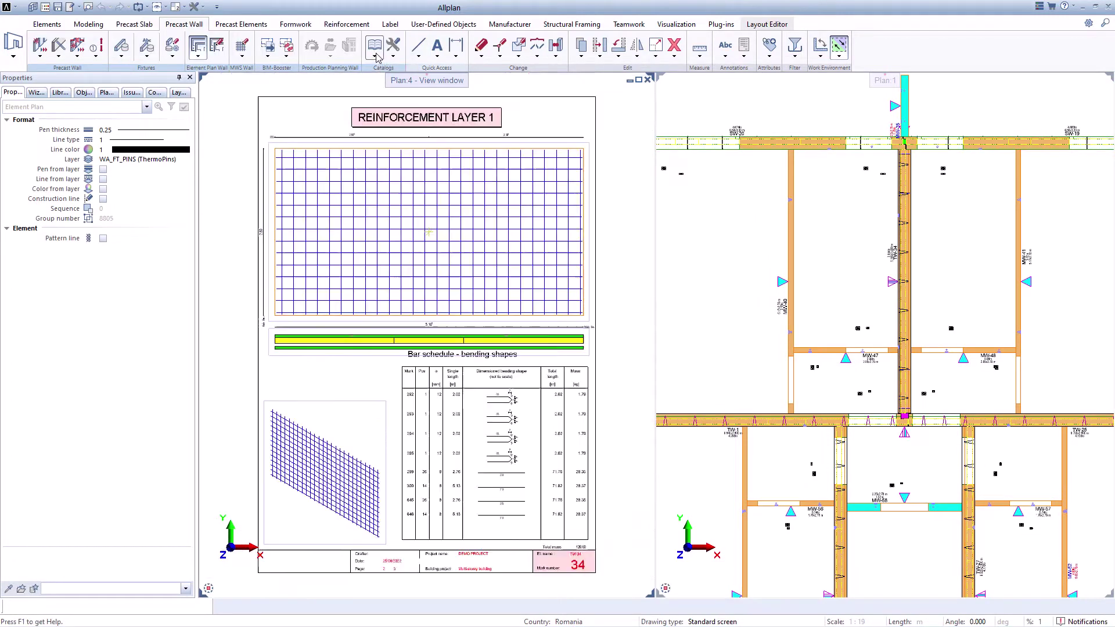
scroll(434, 306, up, 1)
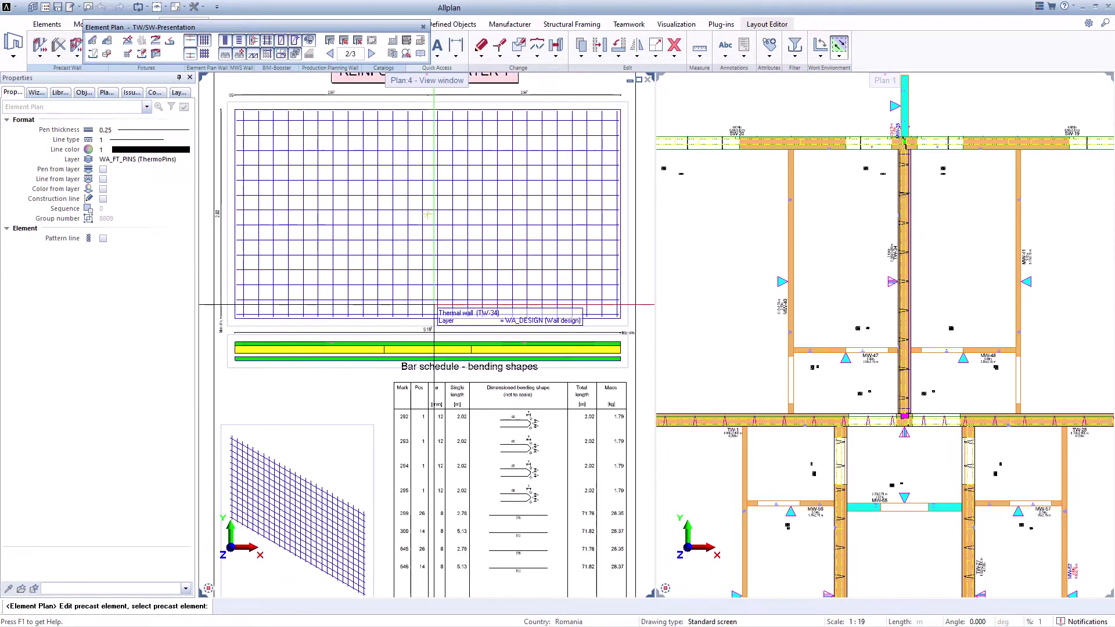
scroll(458, 435, up, 1)
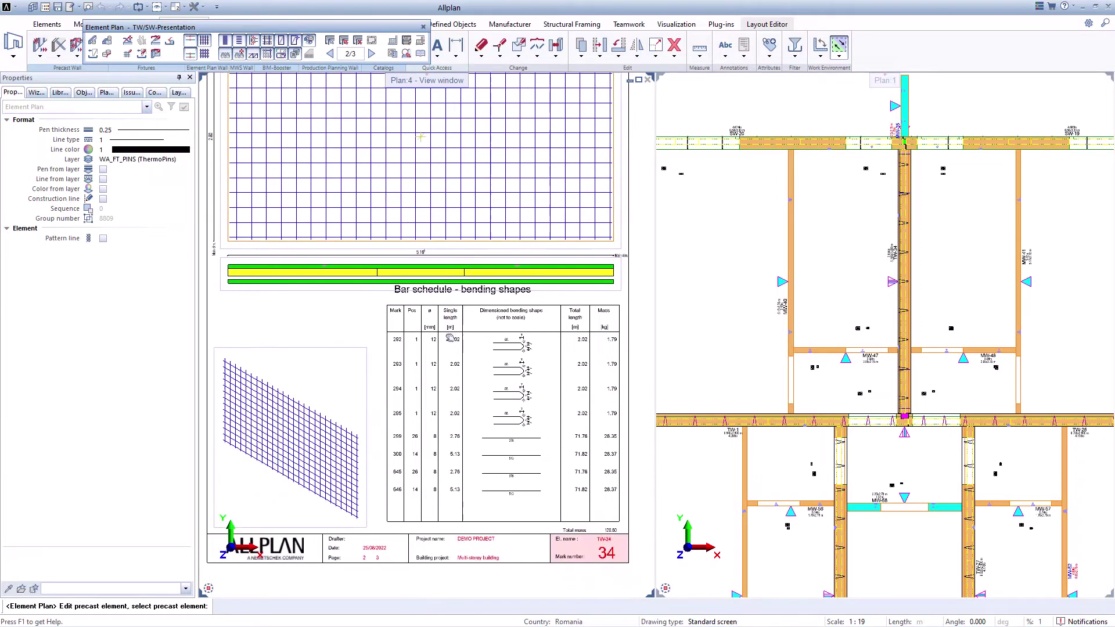
middle_drag(458, 435, 430, 316)
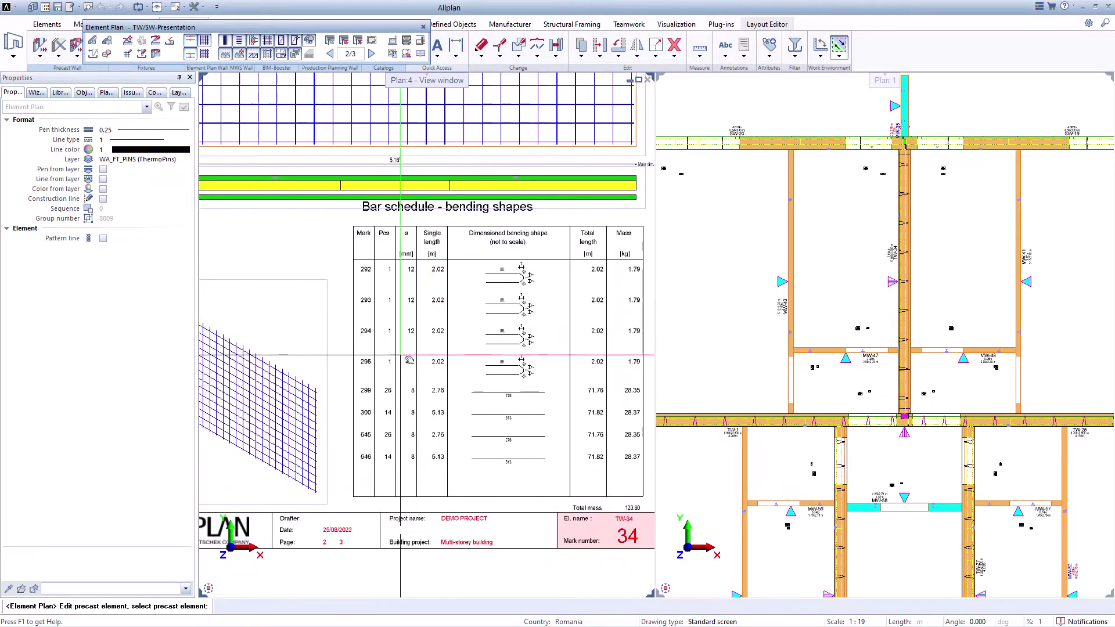
middle_drag(405, 356, 423, 329)
scroll(424, 329, down, 1)
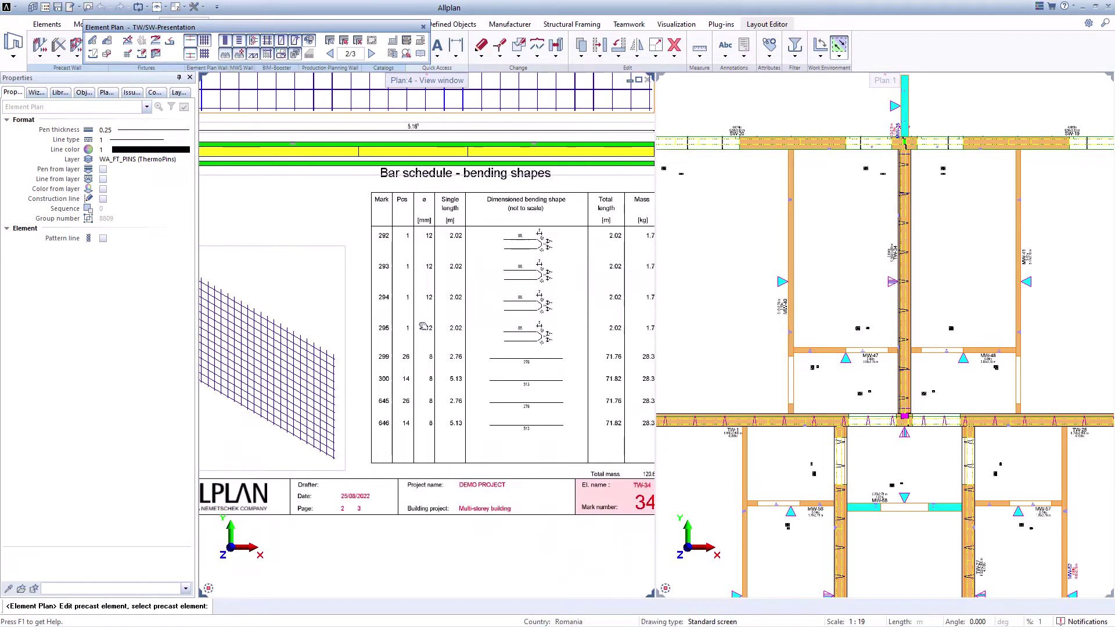
key(Escape)
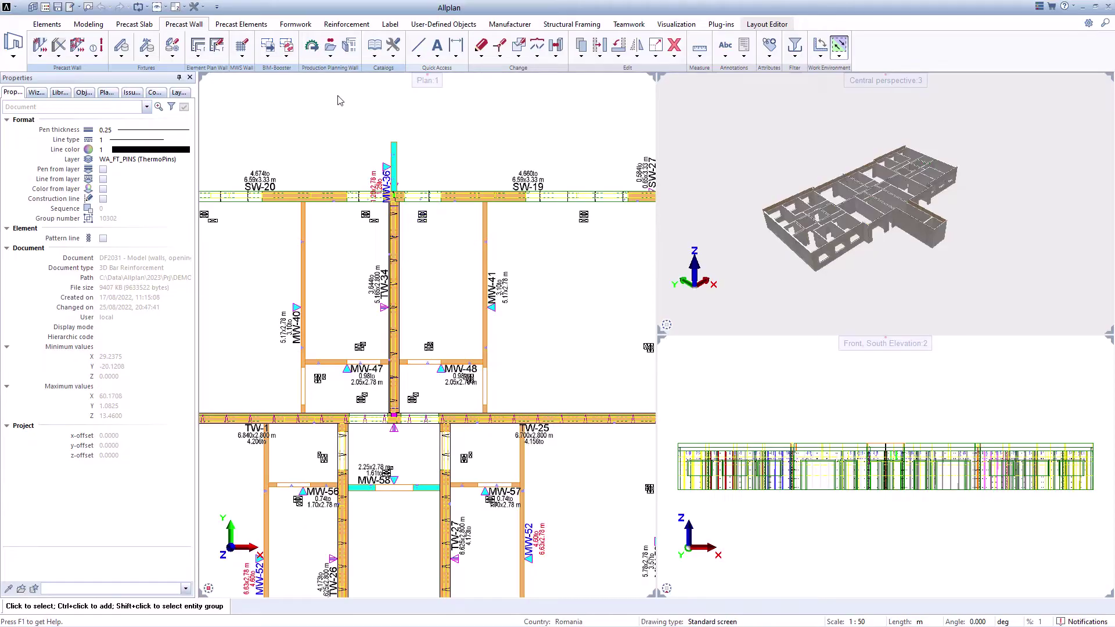
Run the NC Generator on the top-row precast walls and expand Sandwich wall SW-20 in the output.
click(340, 67)
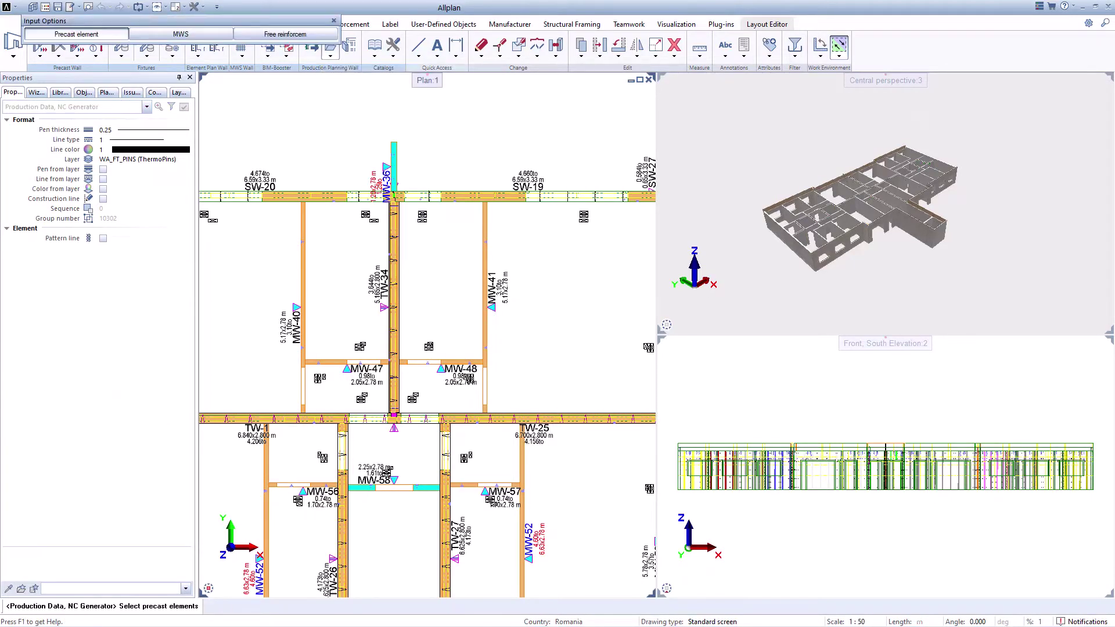
drag(576, 253, 241, 176)
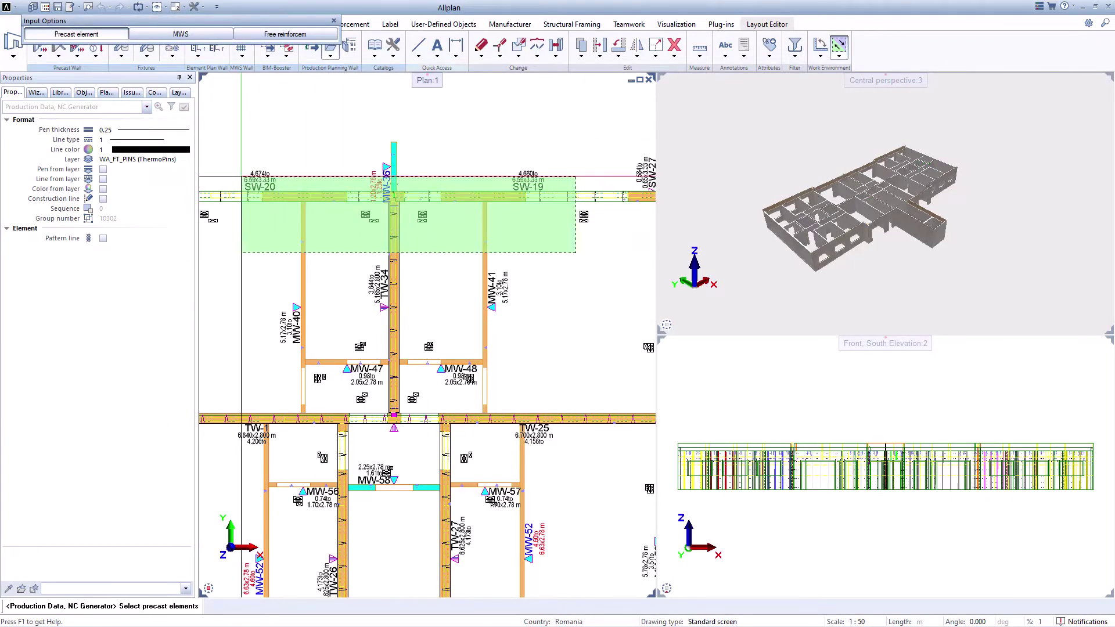
click(242, 176)
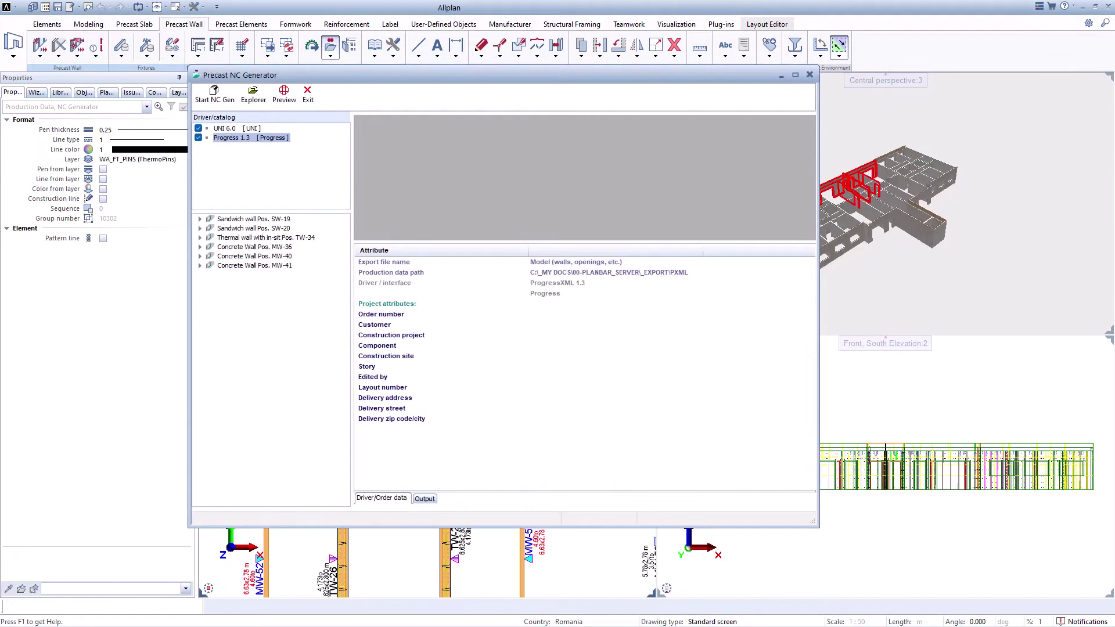
click(223, 101)
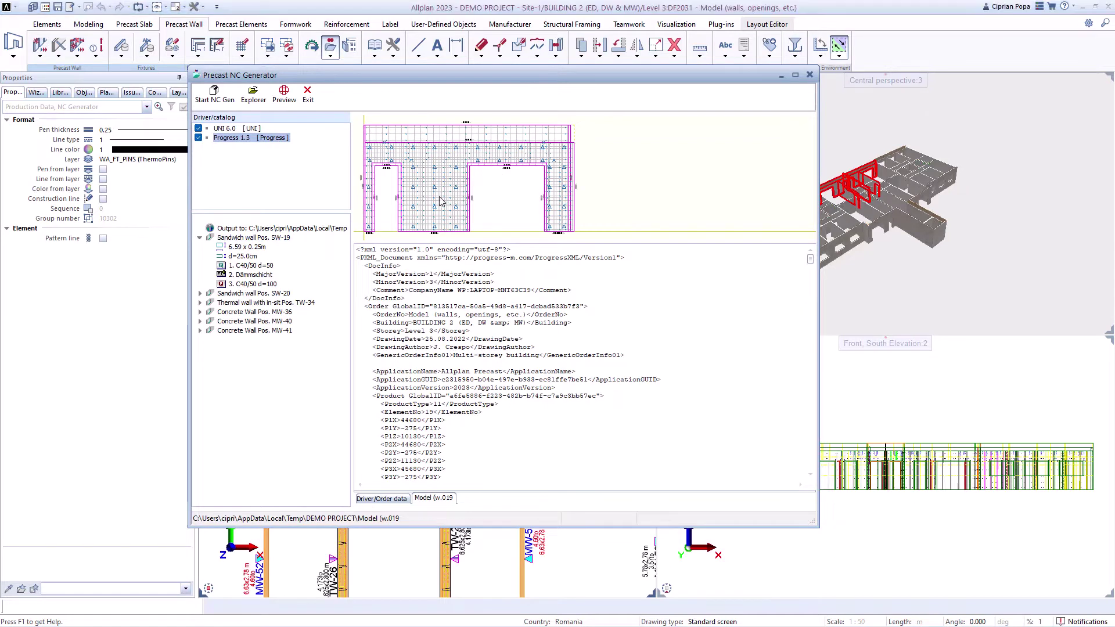
click(200, 293)
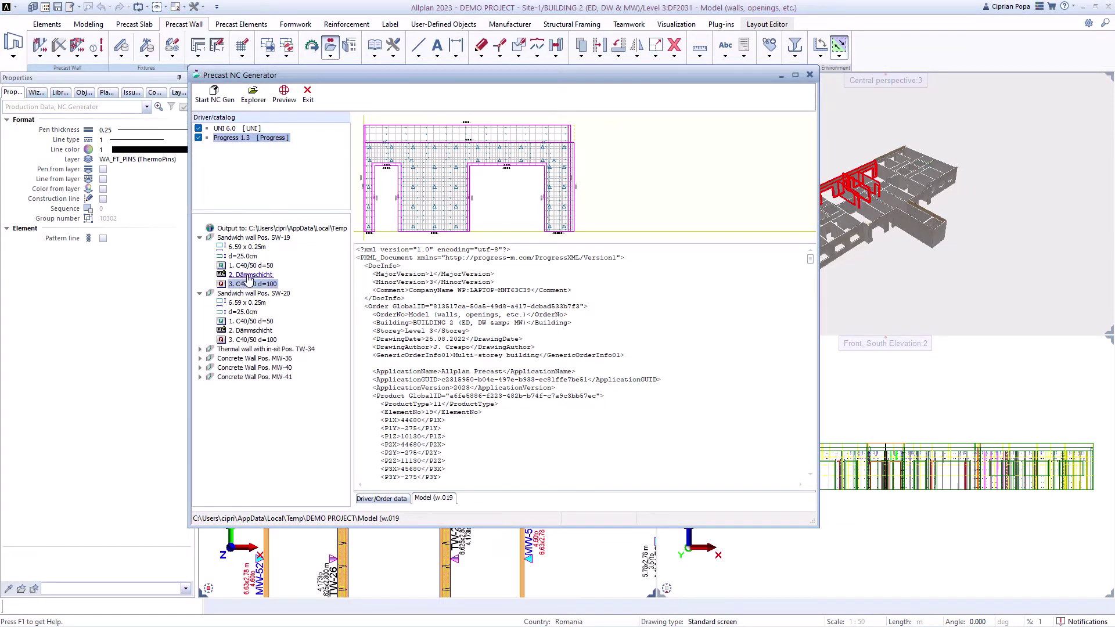
scroll(374, 326, down, 3)
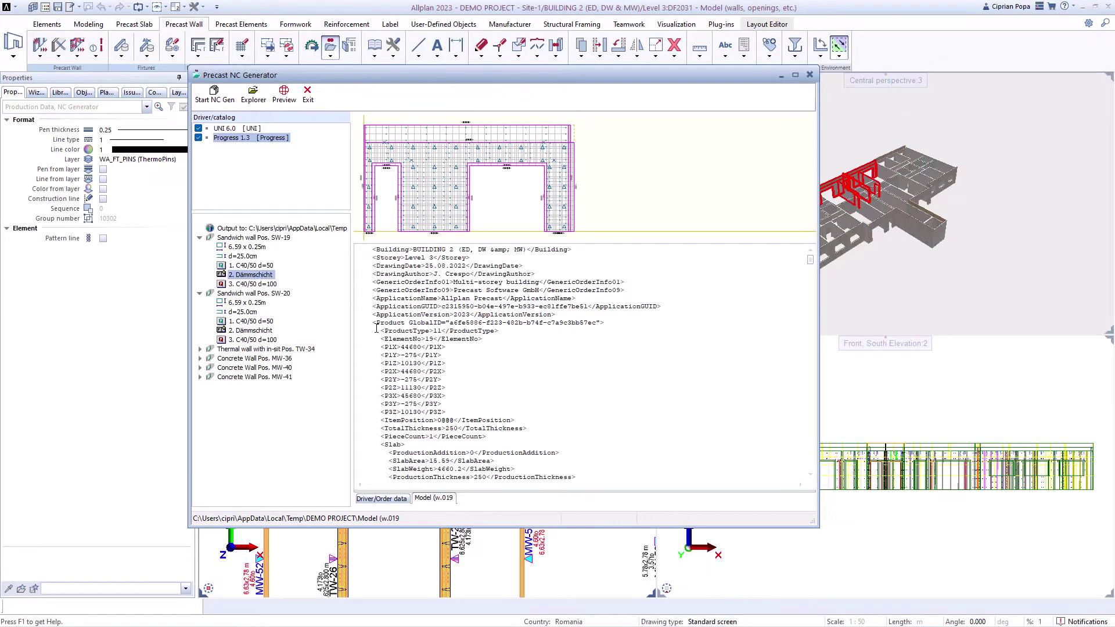
scroll(374, 326, down, 3)
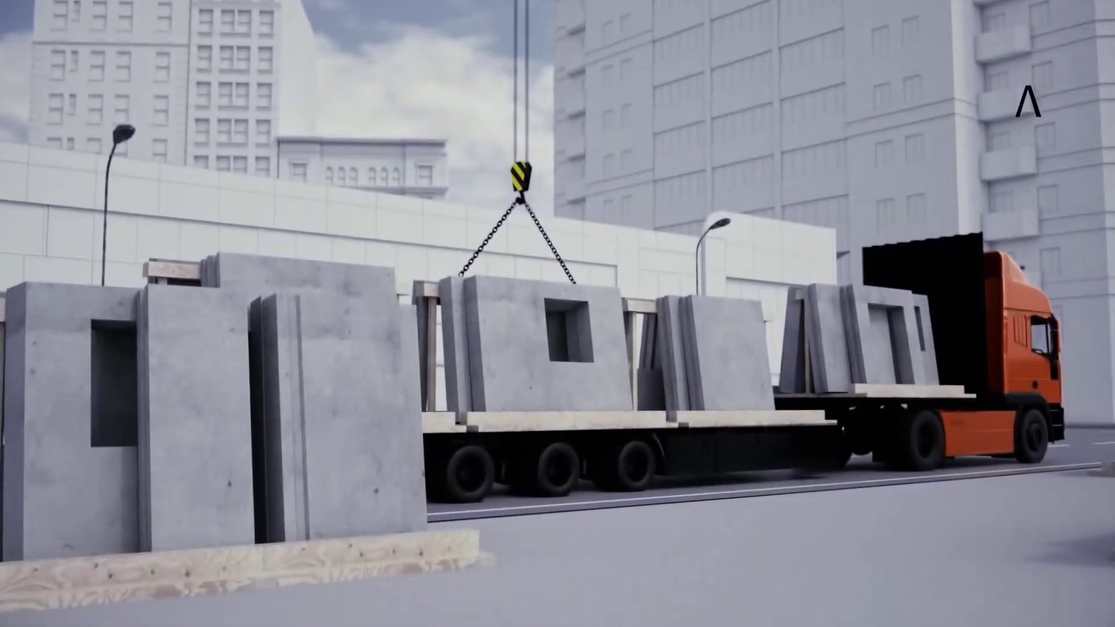